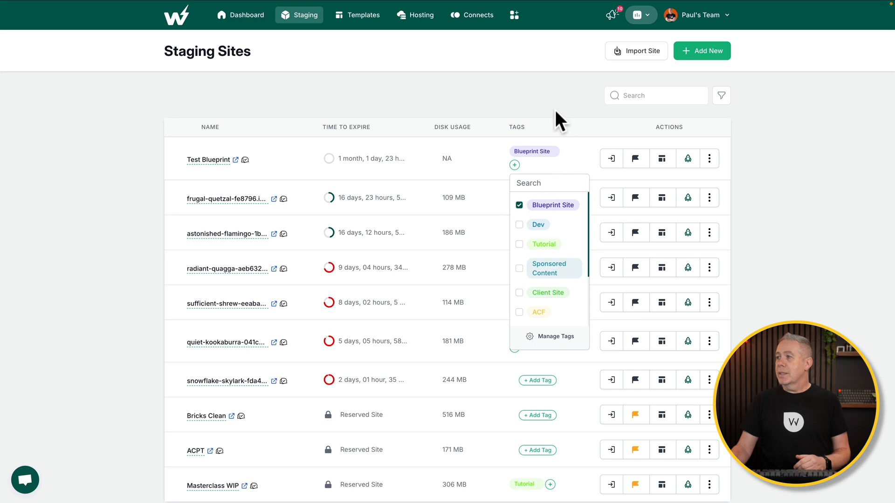
Use Magic Login to open the Test Blueprint site's WordPress dashboard.
{"action": "left_click", "coordinate": [612, 159]}
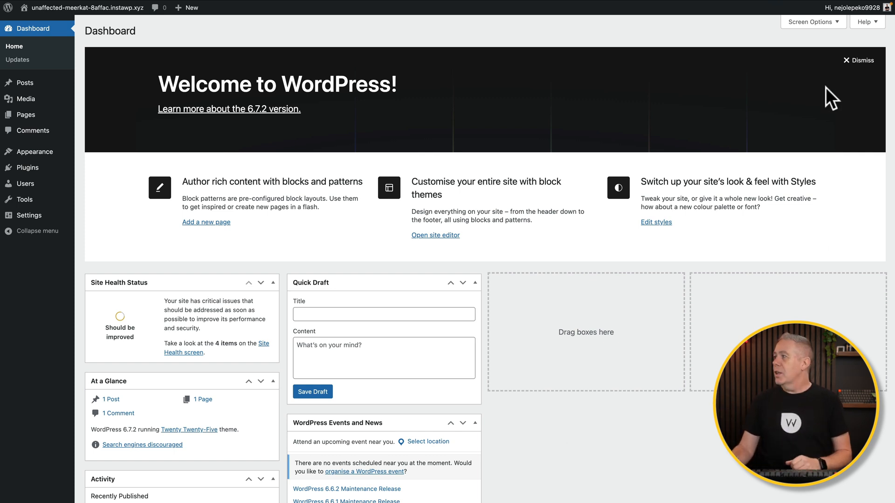
Dismiss the Welcome panel and hide Events and News, Quick Draft, Activity, At a Glance and Site Health boxes.
{"action": "left_click", "coordinate": [860, 61]}
{"action": "left_click", "coordinate": [793, 23]}
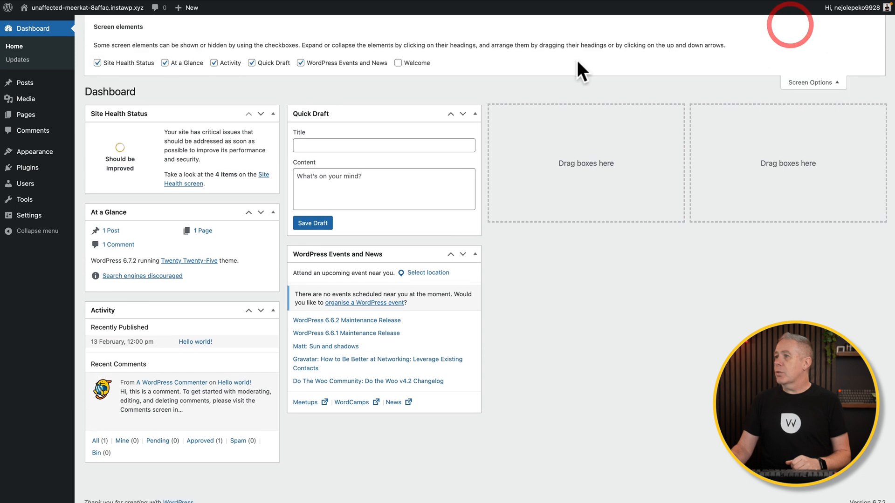
{"action": "left_click", "coordinate": [371, 64]}
{"action": "left_click", "coordinate": [252, 63]}
{"action": "left_click", "coordinate": [229, 63]}
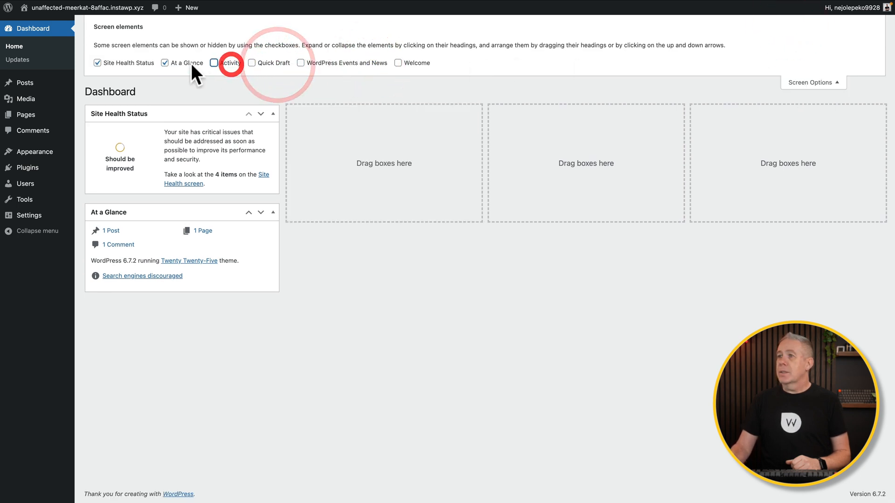
{"action": "left_click", "coordinate": [186, 63]}
{"action": "left_click", "coordinate": [133, 63]}
{"action": "left_click", "coordinate": [813, 82]}
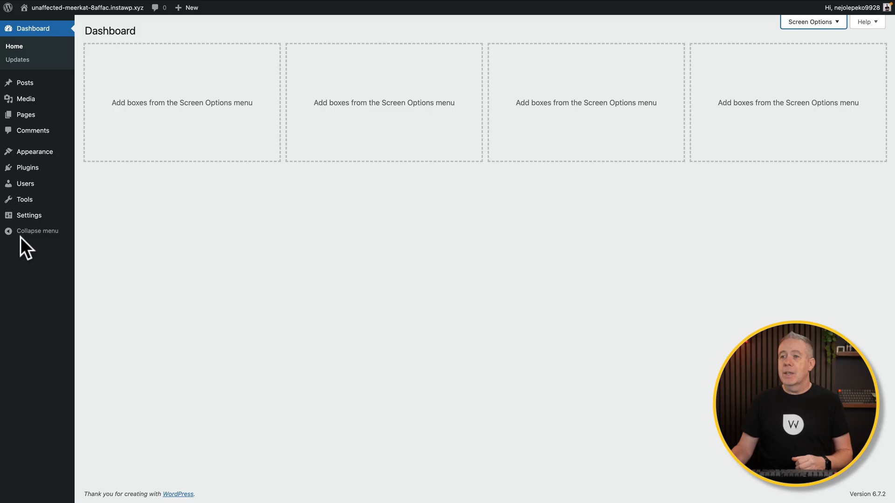
{"action": "mouse_move", "coordinate": [24, 220]}
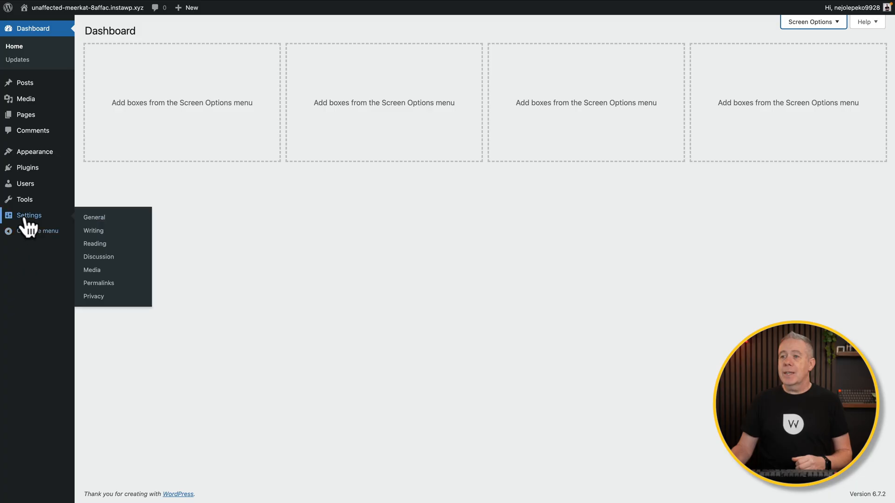
Change the site title to 'Test Blueprint' and save the general settings.
{"action": "left_click", "coordinate": [107, 217]}
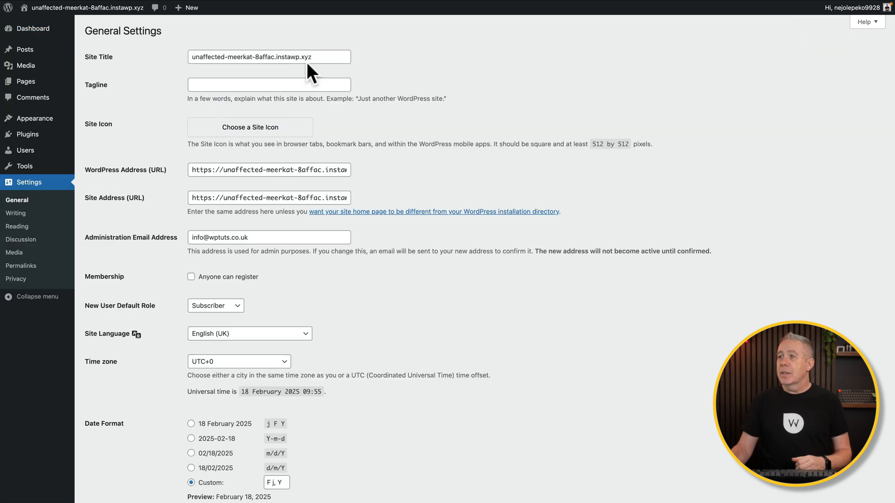
{"action": "left_click_drag", "start_coordinate": [317, 60], "coordinate": [202, 59]}
{"action": "type", "text": "Test Blueprint"}
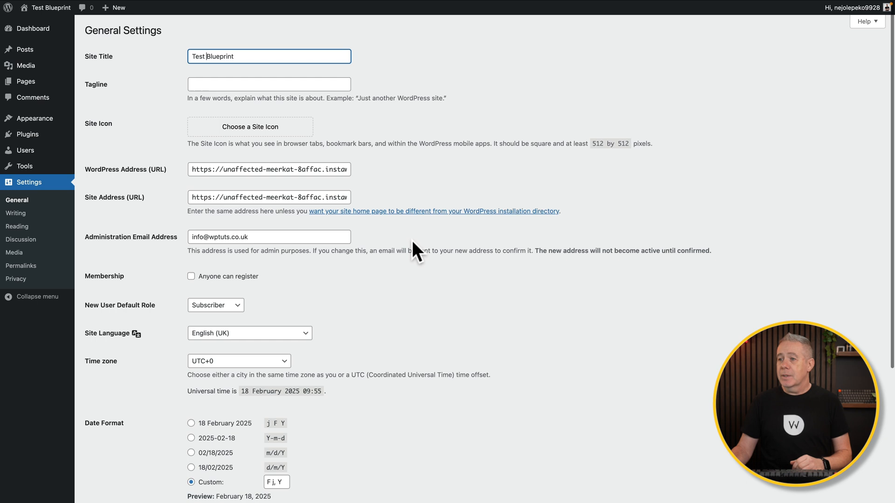
{"action": "scroll", "coordinate": [411, 241], "scroll_direction": "down", "scroll_amount": 5}
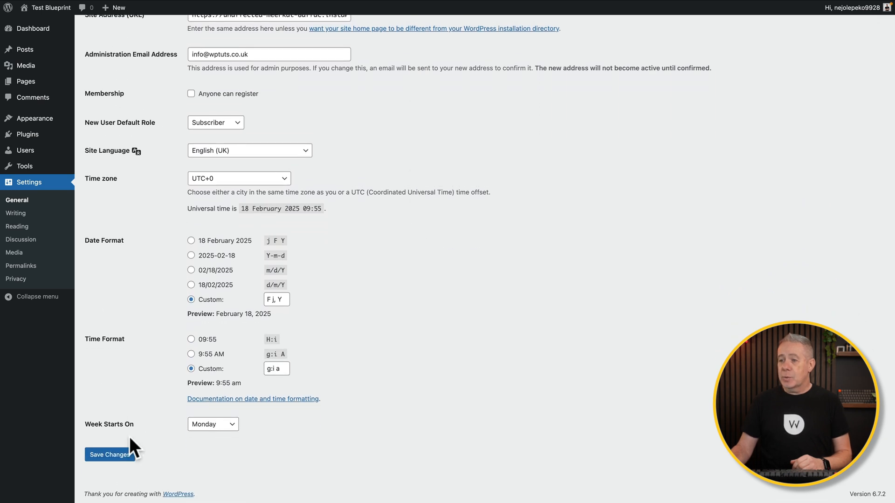
{"action": "left_click", "coordinate": [112, 455]}
{"action": "left_click", "coordinate": [17, 226]}
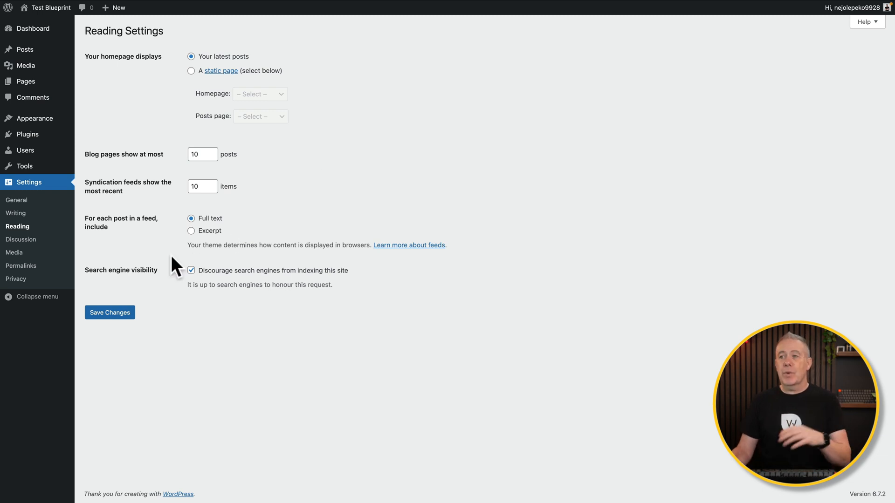
Turn off blog link notifications and comments on new posts, then save the discussion settings.
{"action": "left_click", "coordinate": [26, 243]}
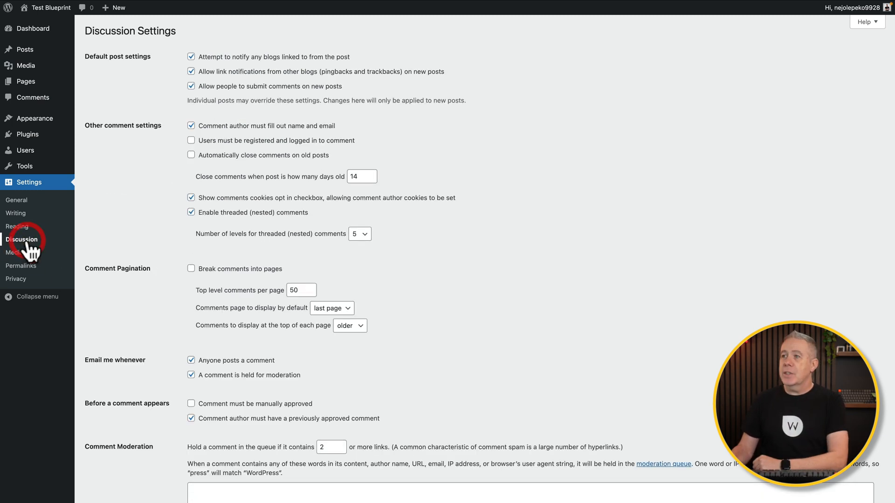
{"action": "left_click", "coordinate": [191, 71]}
{"action": "left_click", "coordinate": [191, 86]}
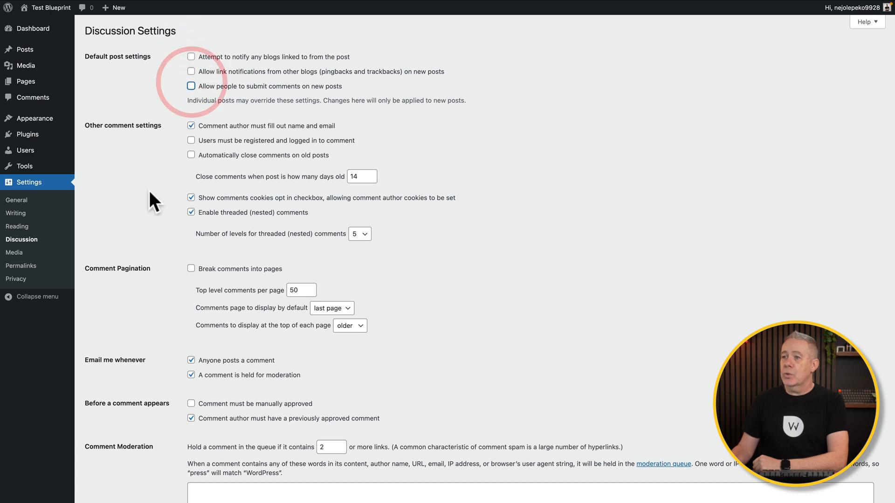
{"action": "scroll", "coordinate": [134, 266], "scroll_direction": "down", "scroll_amount": 12}
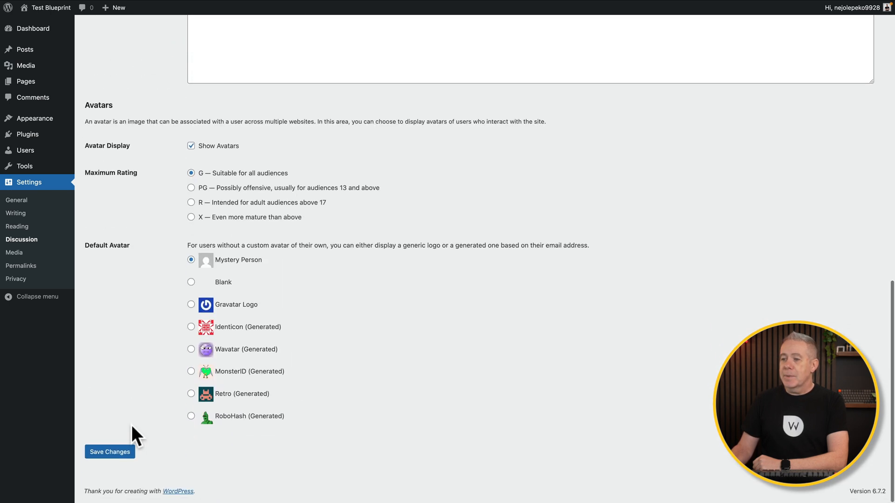
{"action": "left_click", "coordinate": [115, 453]}
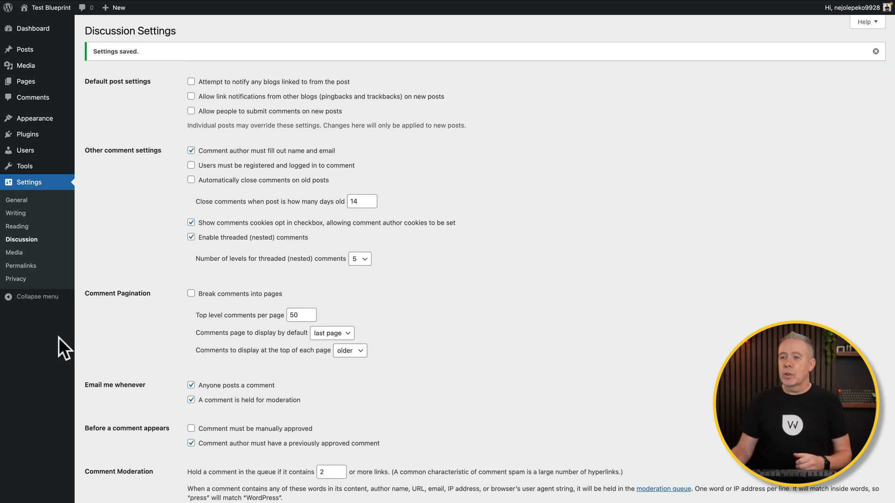
{"action": "left_click", "coordinate": [19, 271]}
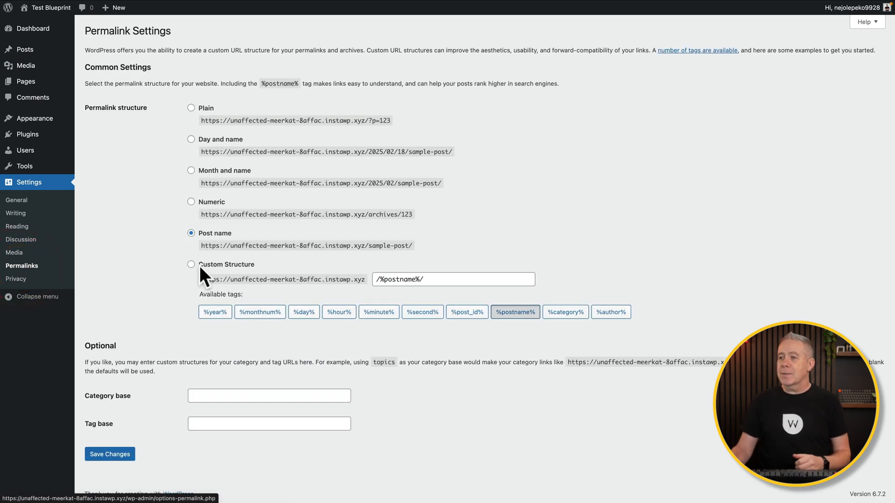
Set the medium image size to 1024×1024 in Media settings.
{"action": "left_click", "coordinate": [14, 253]}
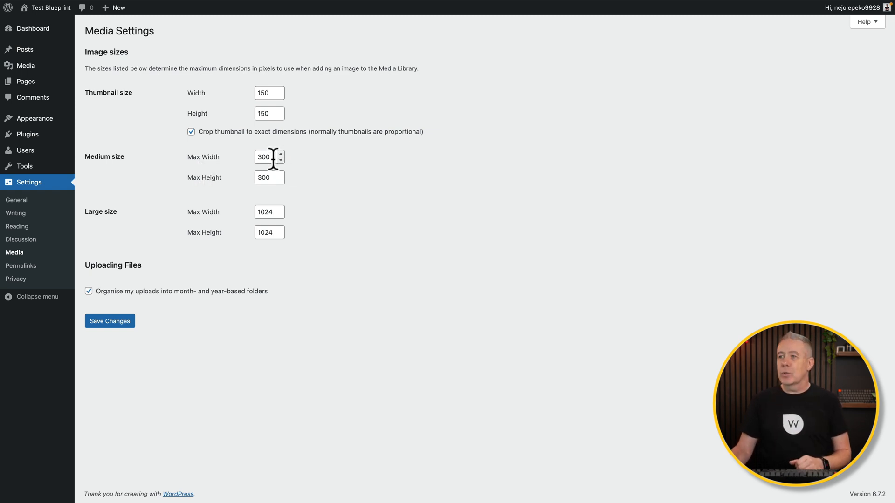
{"action": "left_click_drag", "start_coordinate": [258, 158], "coordinate": [241, 158]}
{"action": "type", "text": "1024"}
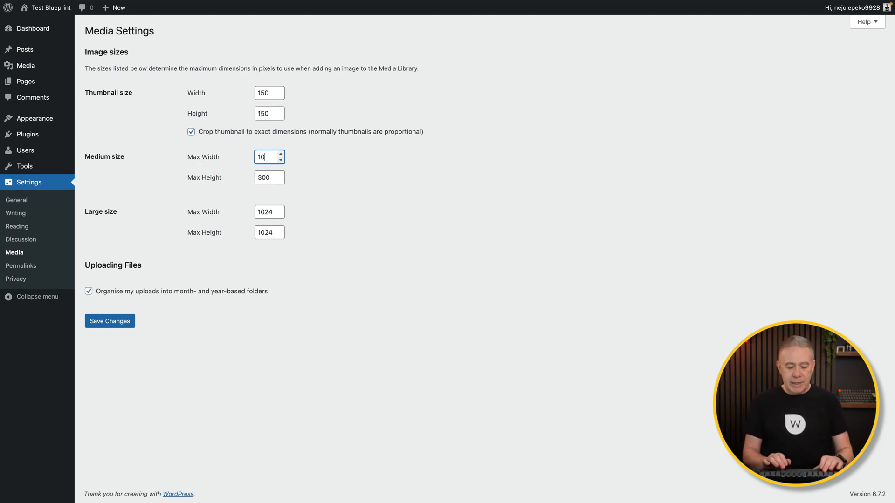
{"action": "key", "text": "Tab"}
{"action": "type", "text": "1024"}
Set the large image size to 1920×1080, turn off month/year upload folders, and save.
{"action": "double_click", "coordinate": [266, 211]}
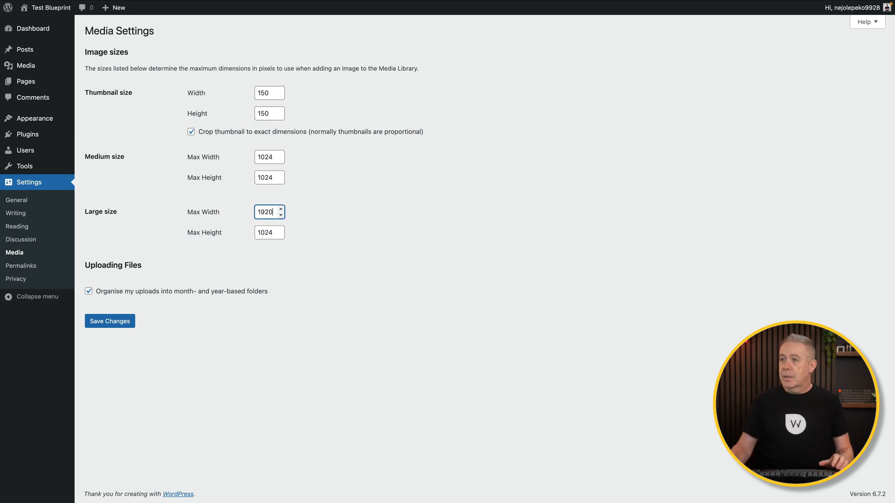
{"action": "type", "text": "10"}
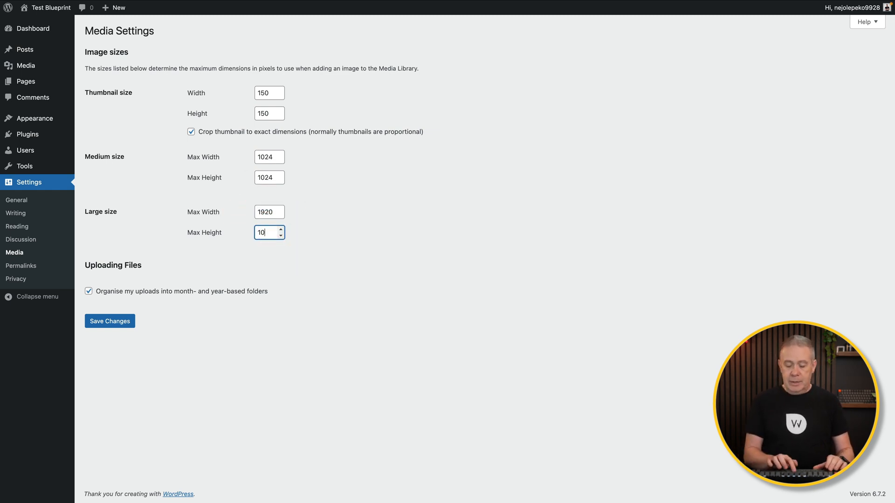
{"action": "left_click", "coordinate": [89, 292]}
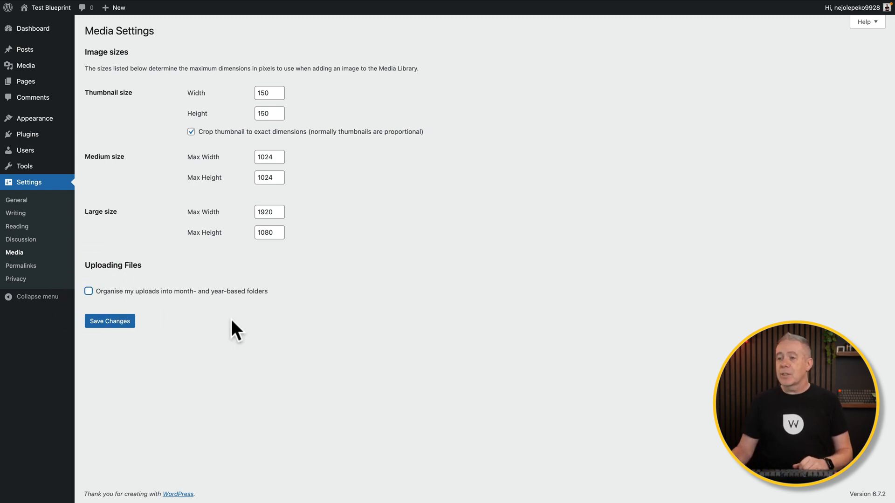
{"action": "left_click", "coordinate": [110, 322]}
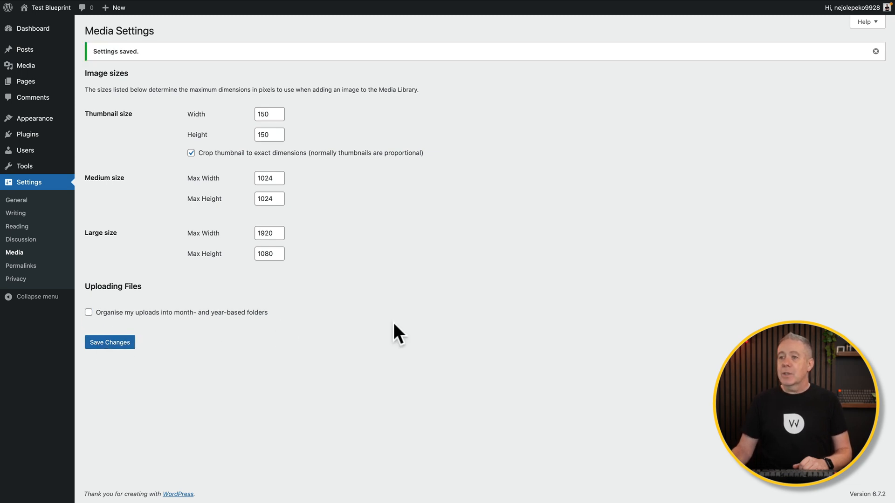
{"action": "left_click", "coordinate": [11, 280]}
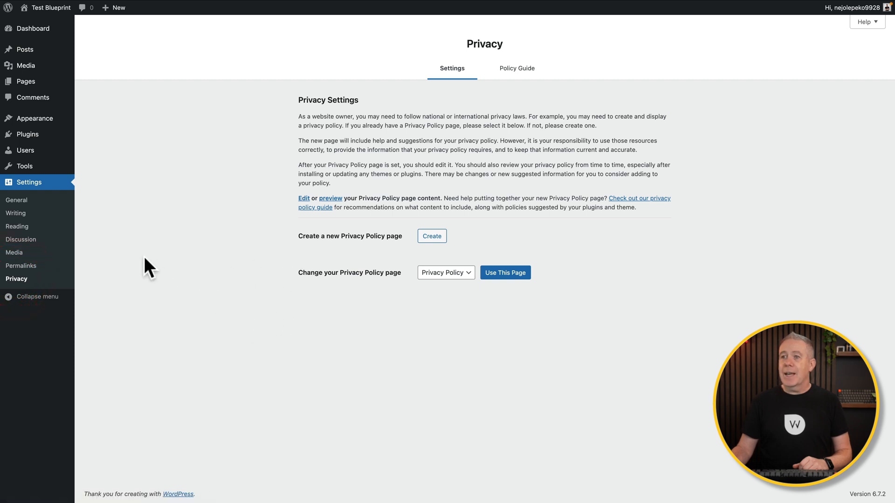
Move the Hello world! post to the Bin and empty the Bin permanently.
{"action": "left_click", "coordinate": [21, 51]}
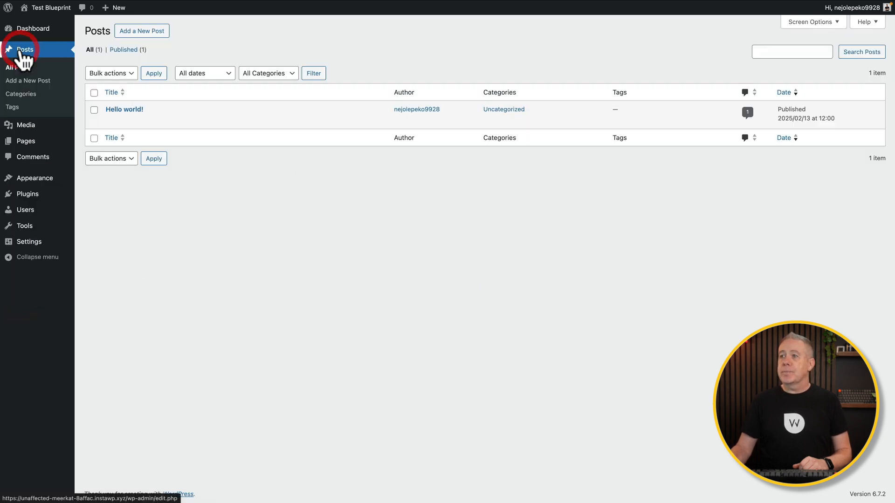
{"action": "left_click", "coordinate": [93, 110]}
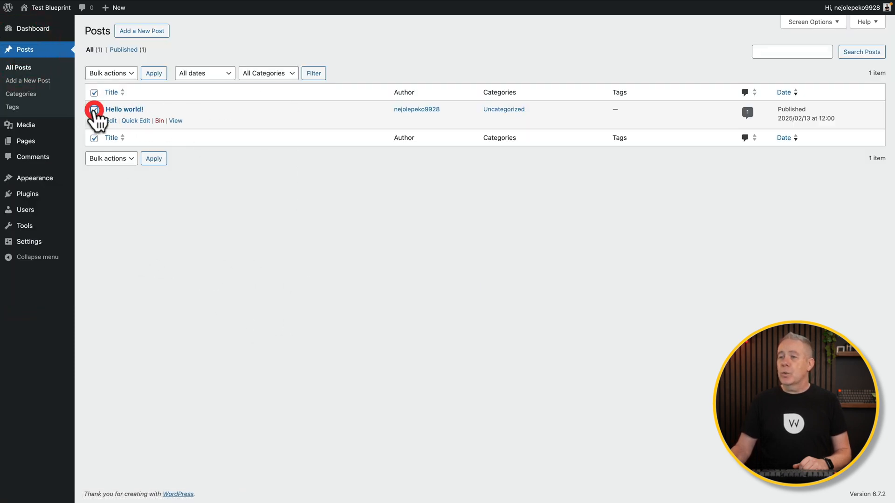
{"action": "left_click", "coordinate": [131, 159]}
{"action": "left_click", "coordinate": [114, 180]}
{"action": "left_click", "coordinate": [153, 158]}
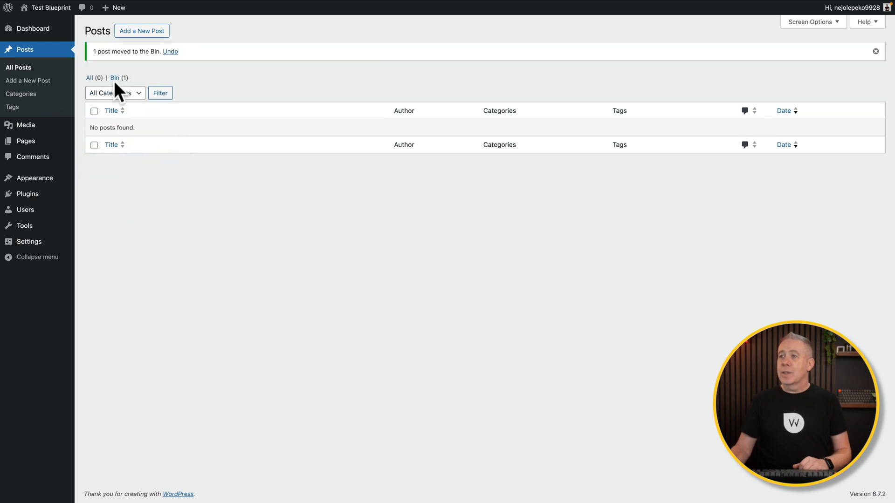
{"action": "left_click", "coordinate": [115, 78]}
{"action": "left_click", "coordinate": [357, 75]}
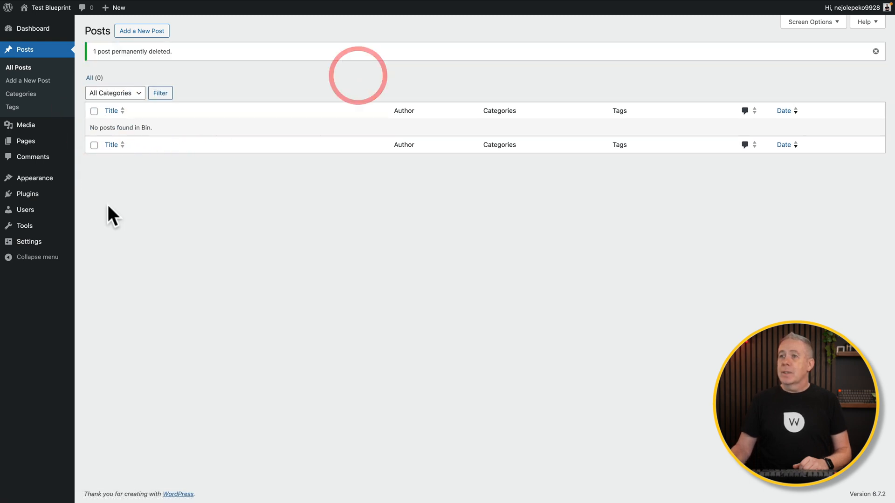
Select both pages in the All Pages list.
{"action": "mouse_move", "coordinate": [39, 150]}
{"action": "left_click", "coordinate": [96, 143]}
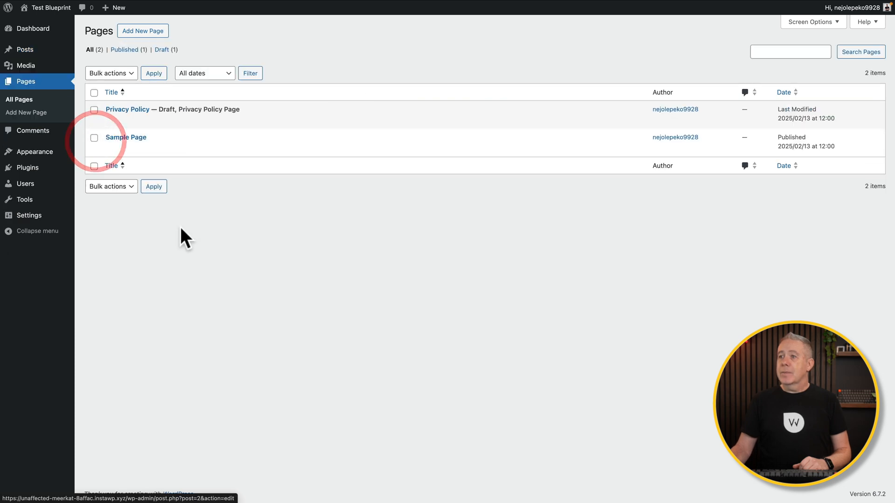
{"action": "left_click", "coordinate": [94, 93]}
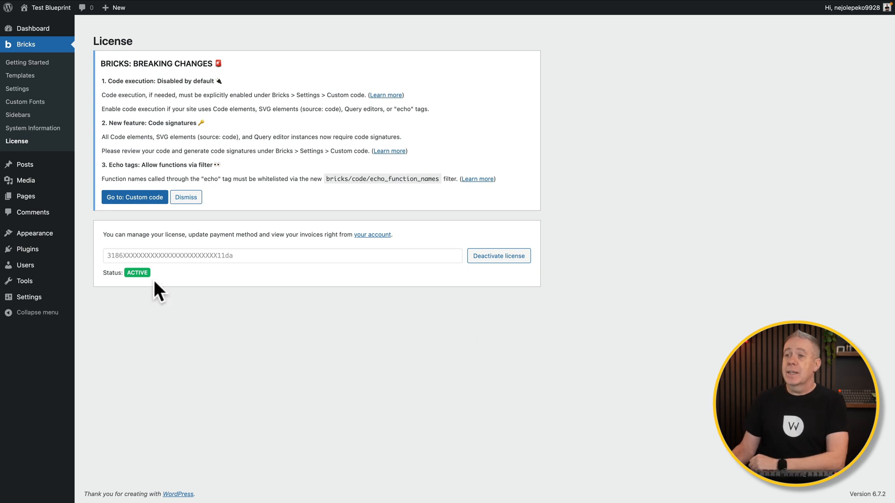
Upload bricks-child.zip as a new theme, install it, and activate the Bricks Child Theme.
{"action": "mouse_move", "coordinate": [45, 235]}
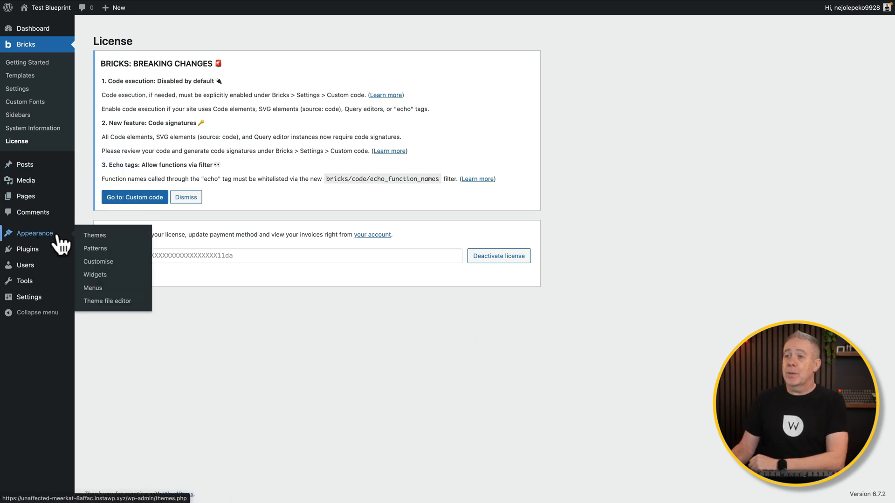
{"action": "left_click", "coordinate": [94, 237]}
{"action": "left_click", "coordinate": [177, 188]}
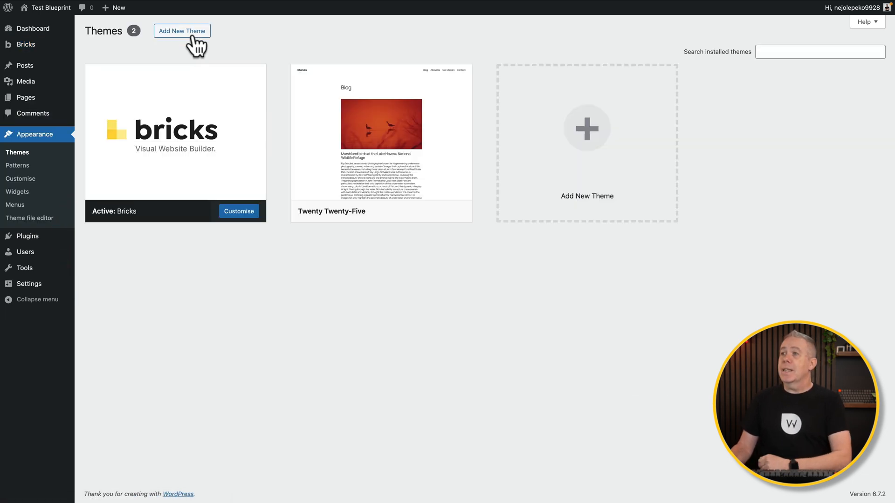
{"action": "left_click", "coordinate": [193, 30]}
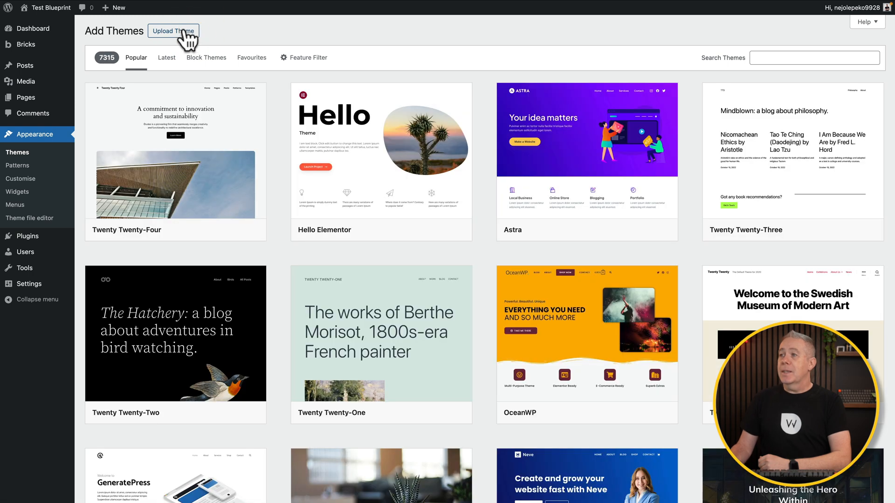
{"action": "left_click", "coordinate": [187, 31]}
{"action": "left_click", "coordinate": [414, 118]}
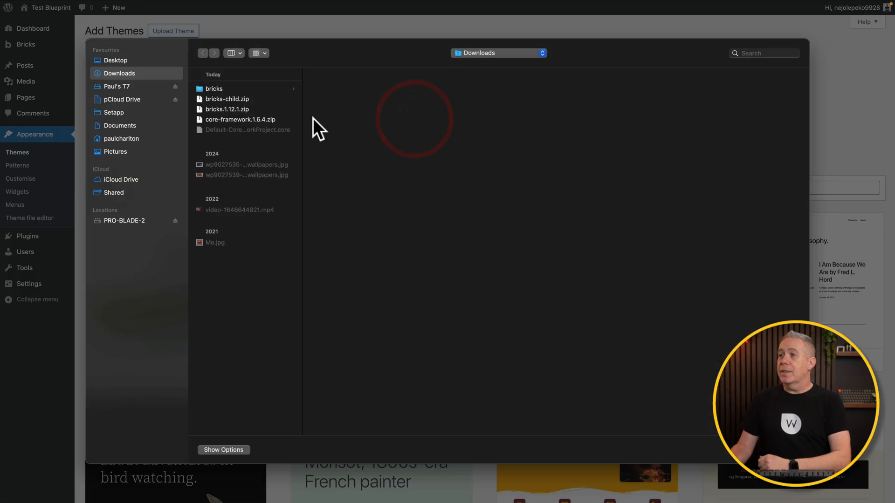
{"action": "left_click", "coordinate": [234, 100]}
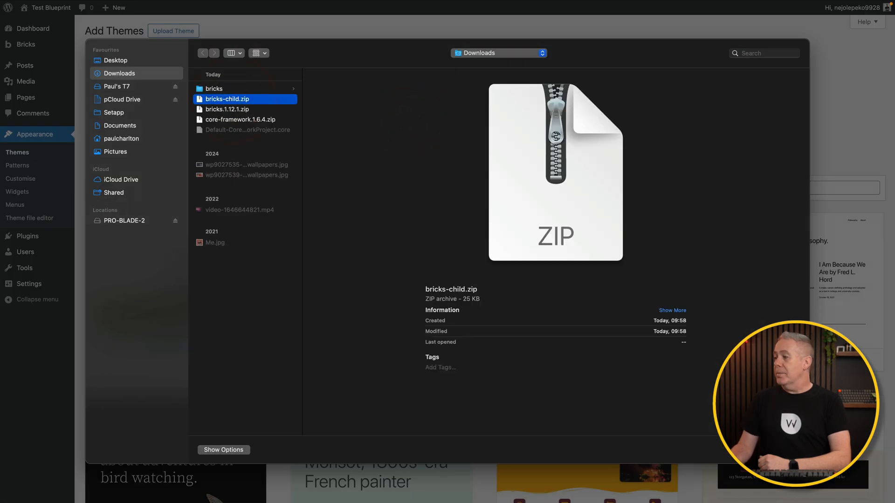
{"action": "key", "text": "Return"}
{"action": "left_click", "coordinate": [553, 117]}
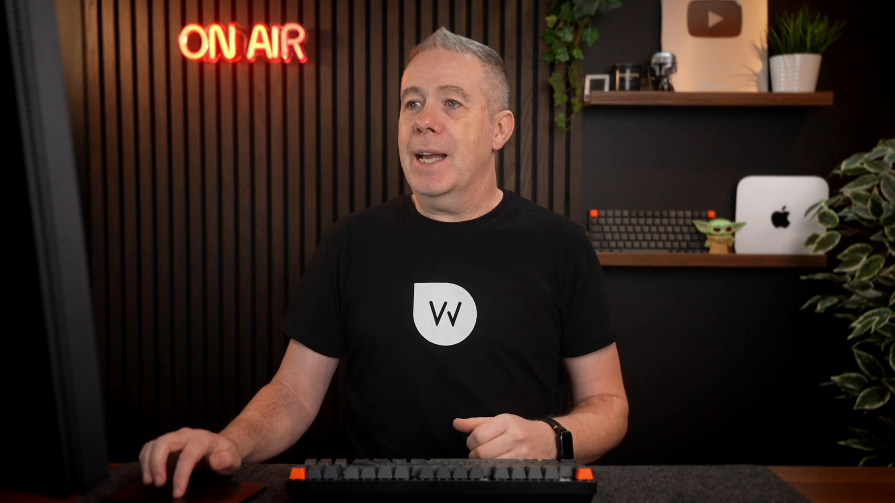
{"action": "left_click", "coordinate": [136, 125]}
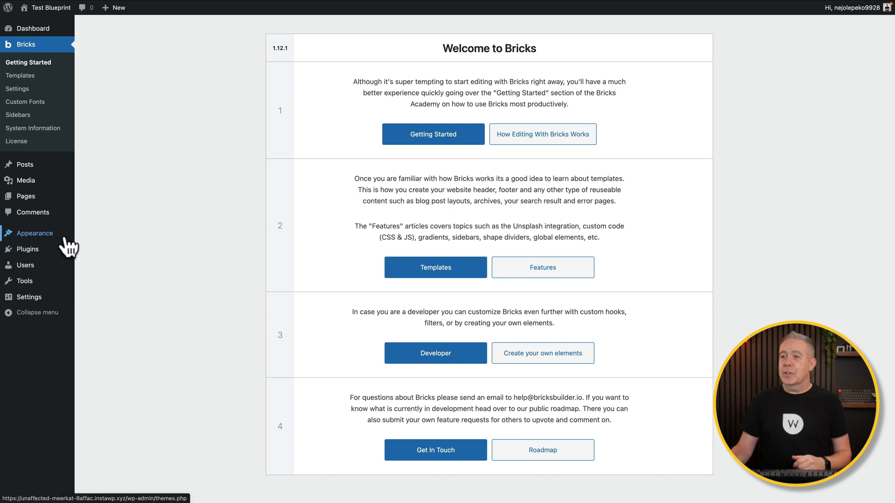
{"action": "left_click", "coordinate": [89, 235]}
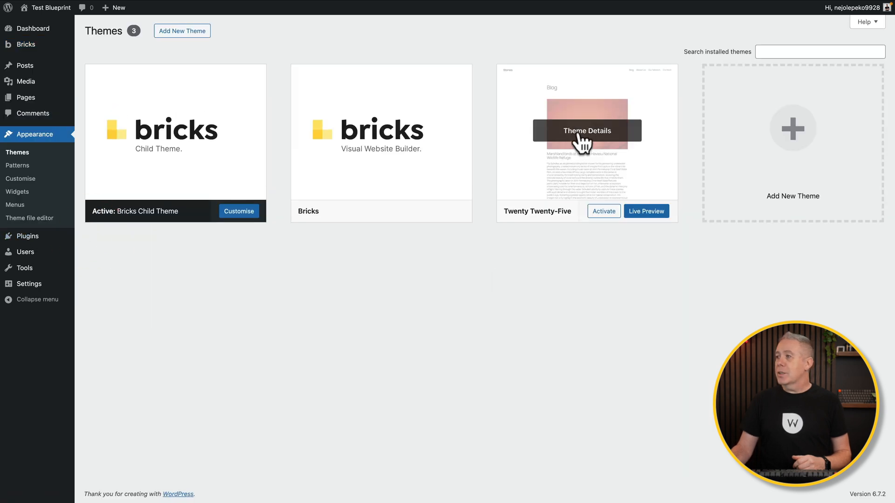
Open the Twenty Twenty-Five theme details to delete it.
{"action": "left_click", "coordinate": [582, 142]}
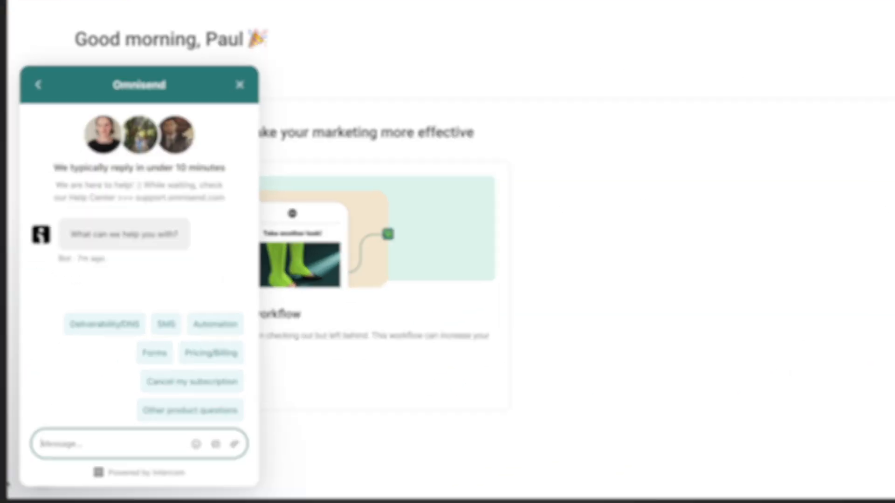
Search 'How do I view my contact activity in real-time', then start Omnisend sign-up with a business email.
{"action": "type", "text": "How"}
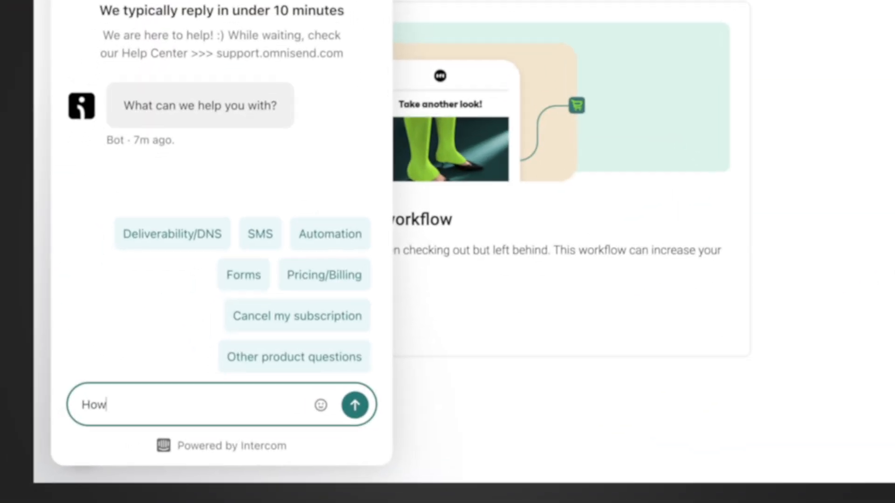
{"action": "type", "text": " do I view my con"}
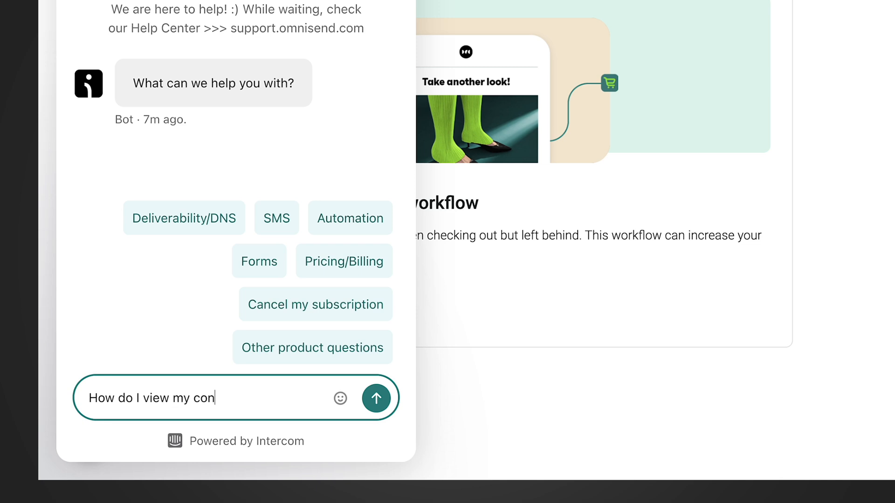
{"action": "type", "text": "tact activity in re"}
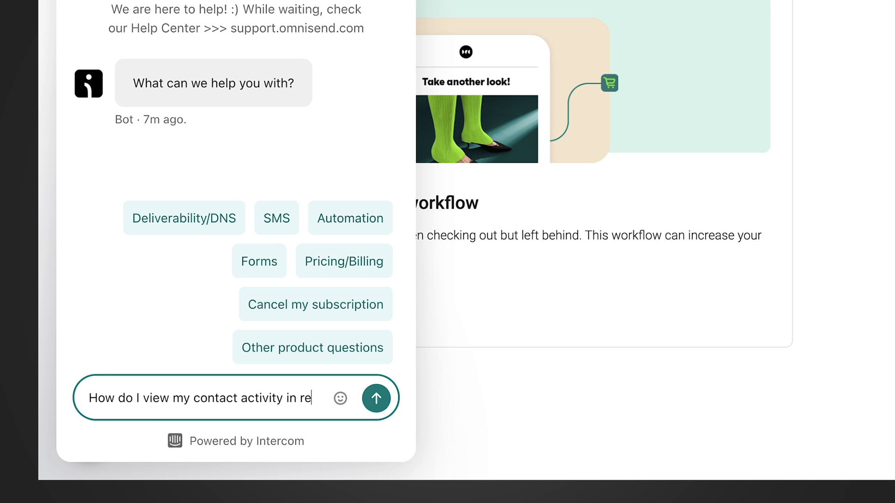
{"action": "type", "text": "al-time"}
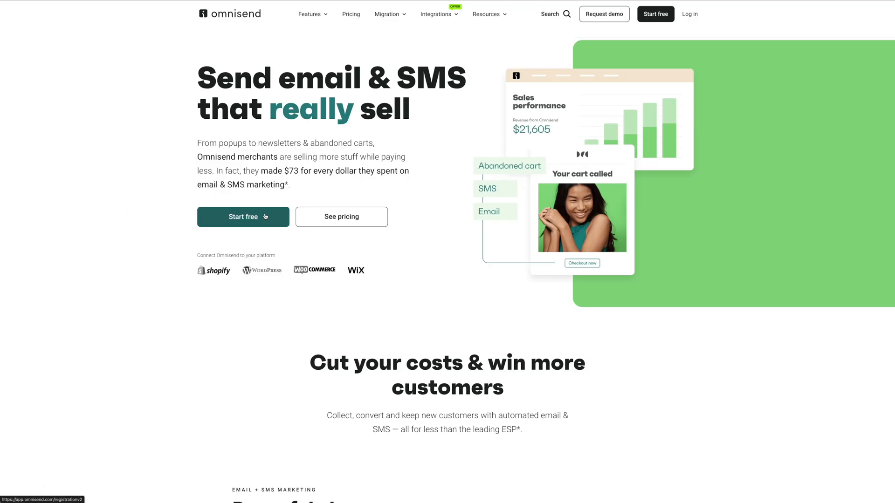
{"action": "left_click", "coordinate": [265, 216]}
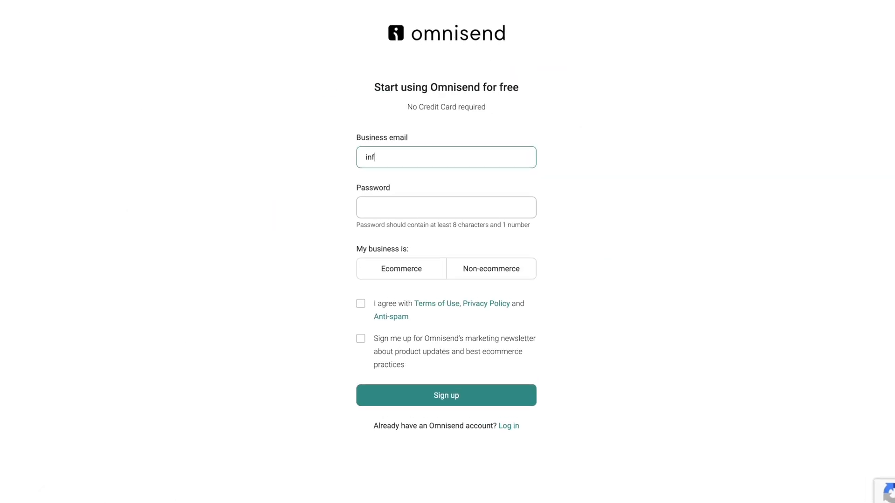
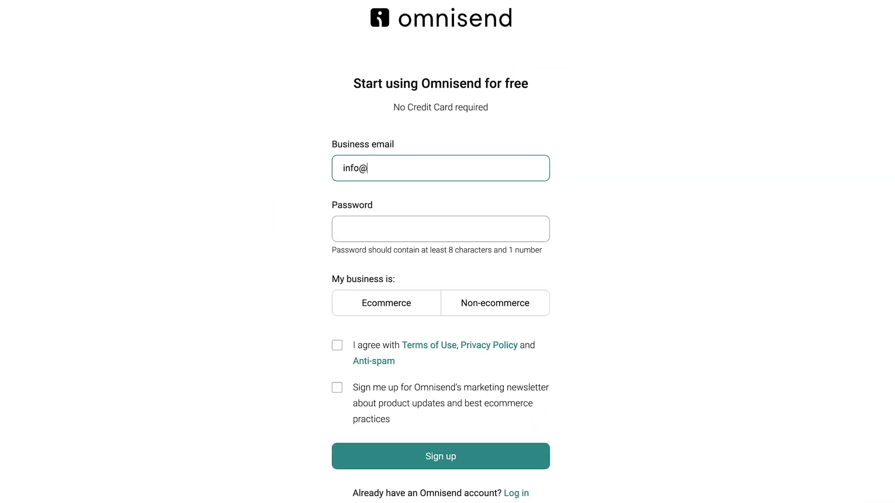
{"action": "key", "text": "Tab"}
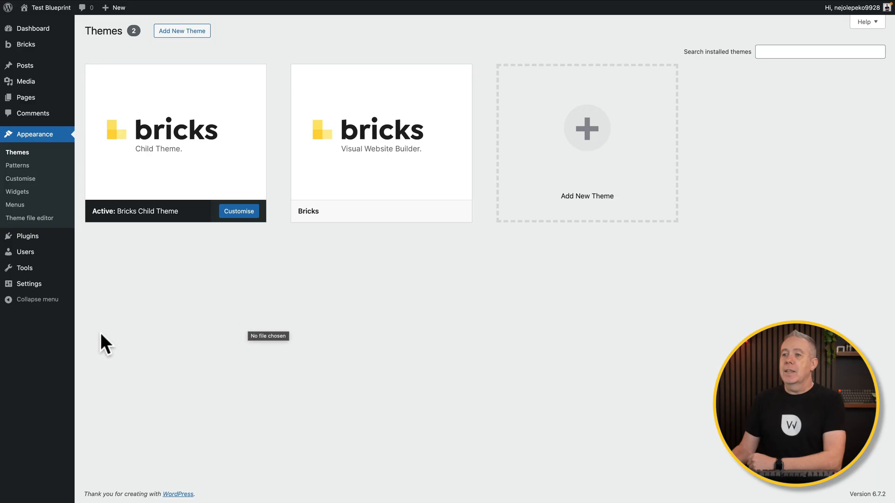
Search 'core framework' in Add New Plugin, then install and activate Core Framework.
{"action": "mouse_move", "coordinate": [52, 252]}
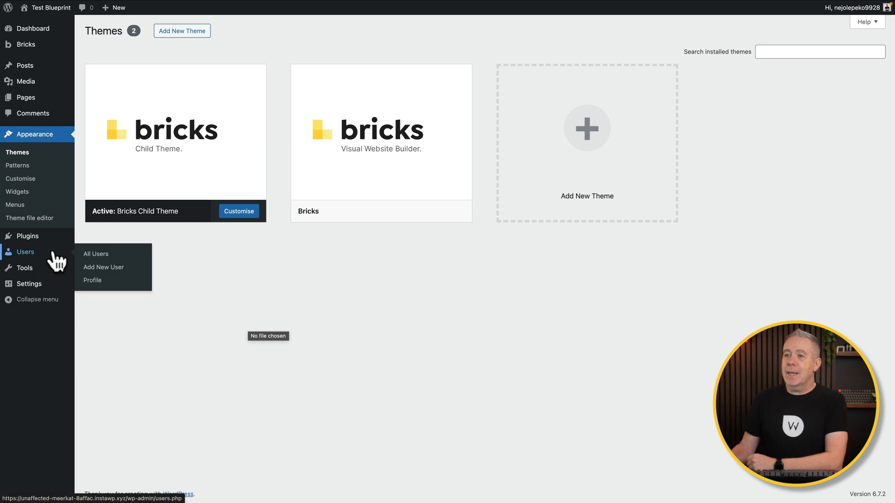
{"action": "mouse_move", "coordinate": [44, 238]}
{"action": "left_click", "coordinate": [97, 254]}
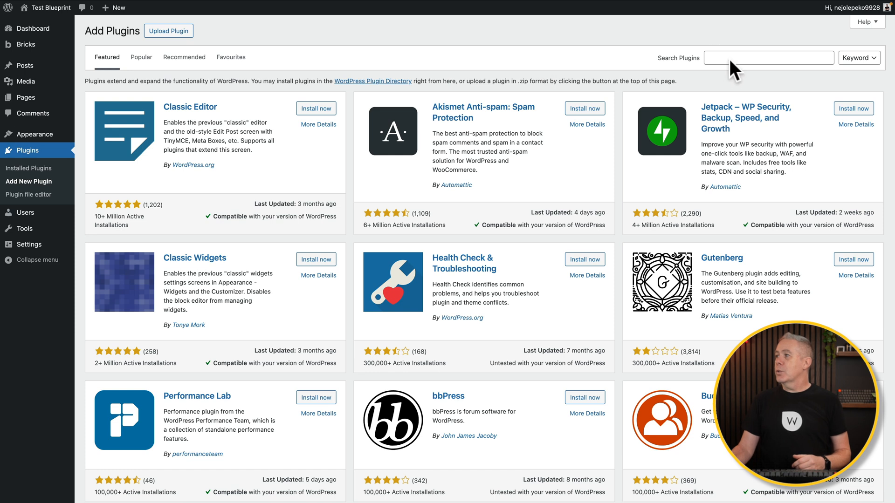
{"action": "type", "text": "core framework"}
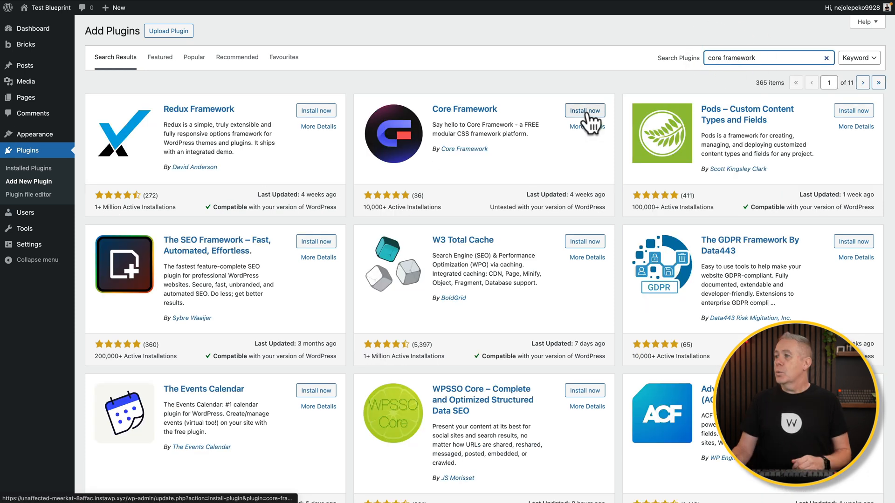
{"action": "left_click", "coordinate": [586, 112]}
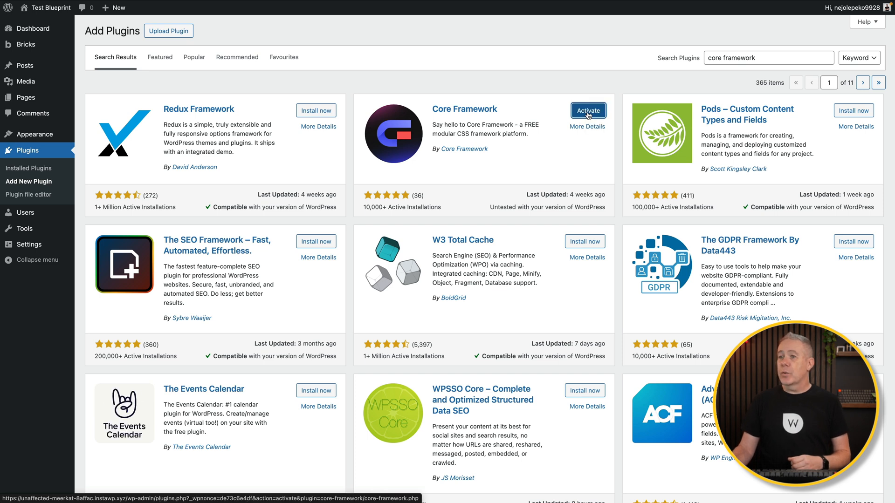
{"action": "left_click", "coordinate": [588, 111]}
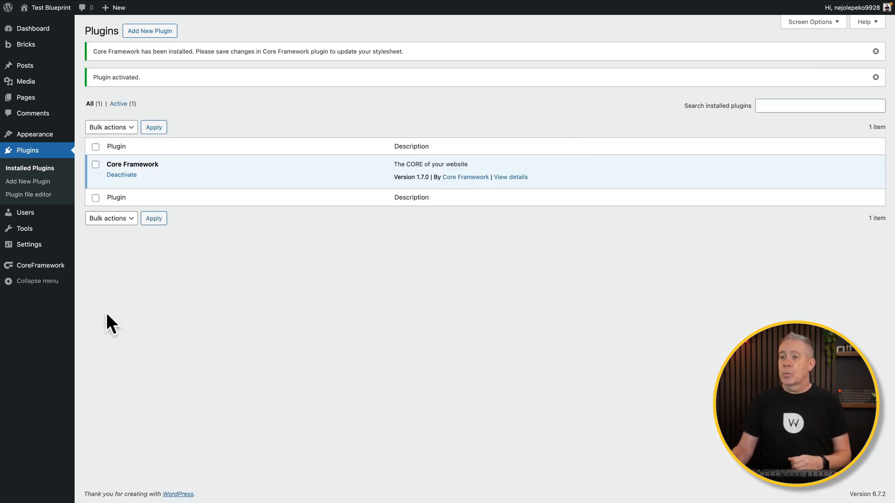
Run Core Framework's setup with the full framework option and the Bricks addon enabled.
{"action": "left_click", "coordinate": [56, 266]}
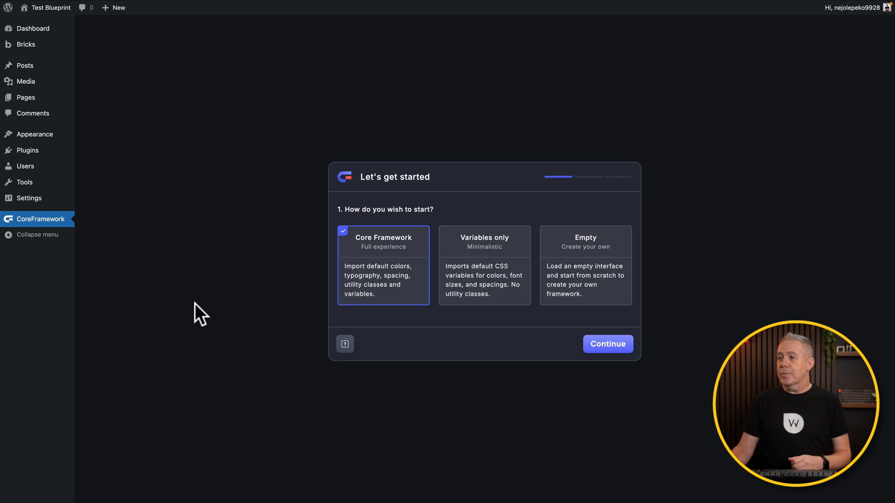
{"action": "left_click", "coordinate": [622, 348]}
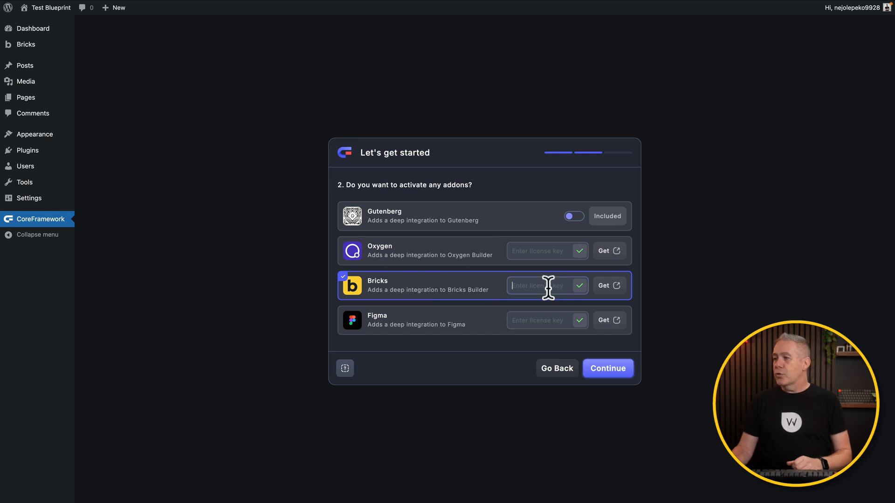
{"action": "left_click", "coordinate": [579, 286]}
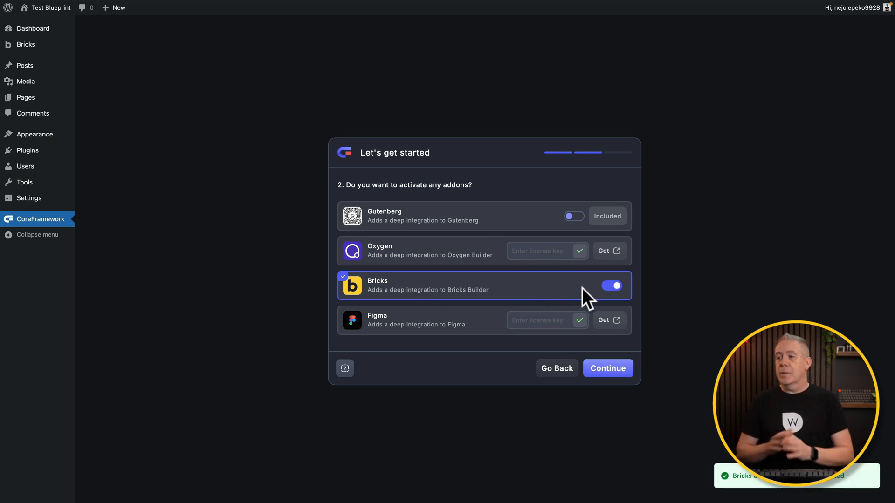
{"action": "left_click", "coordinate": [602, 368]}
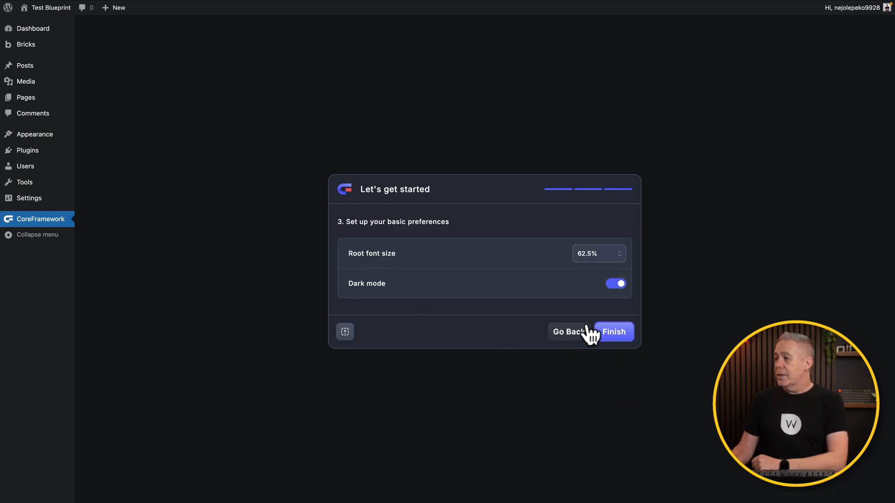
{"action": "left_click", "coordinate": [613, 333]}
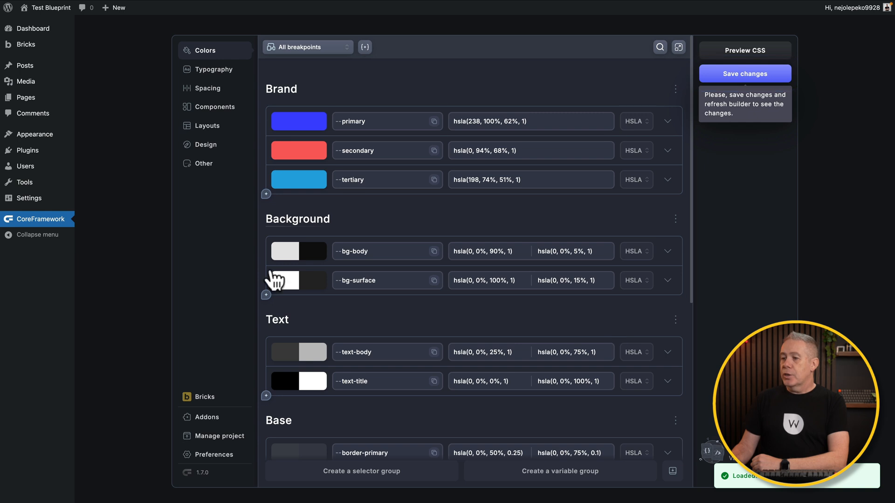
Import Default-CoreFrameworkProject.core into Core Framework, overwriting all items, and save.
{"action": "left_click", "coordinate": [219, 436]}
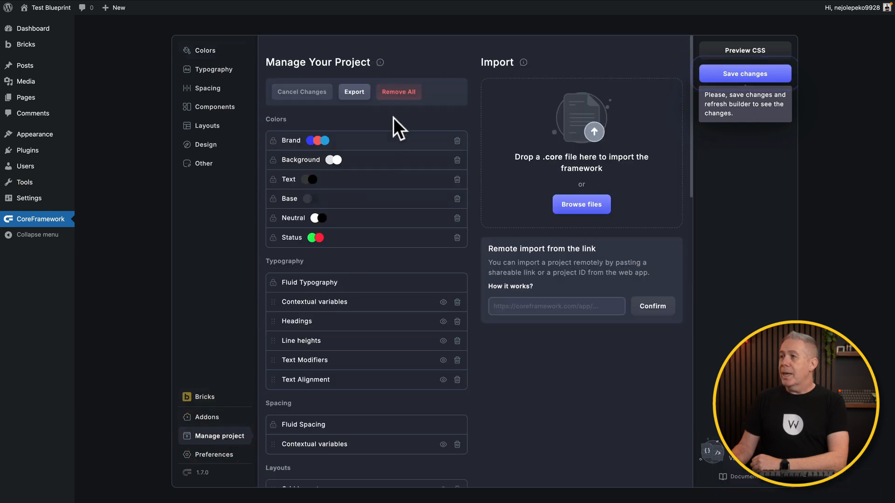
{"action": "left_click", "coordinate": [583, 205]}
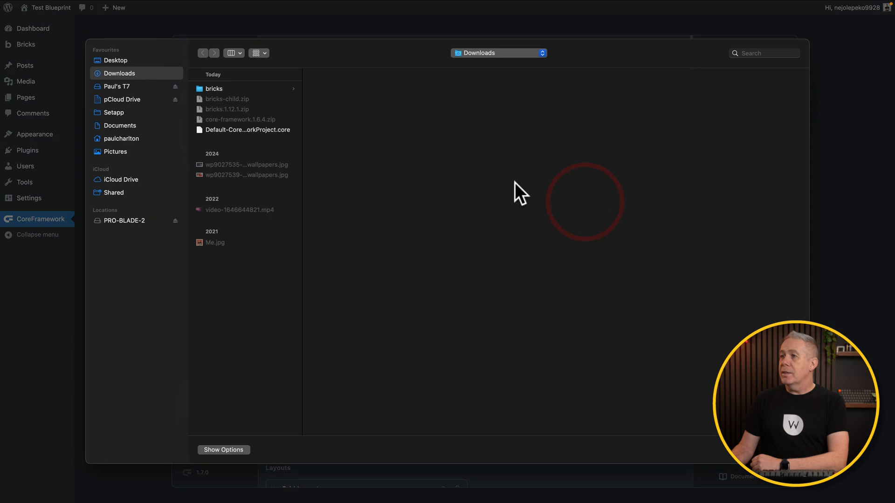
{"action": "left_click", "coordinate": [250, 130]}
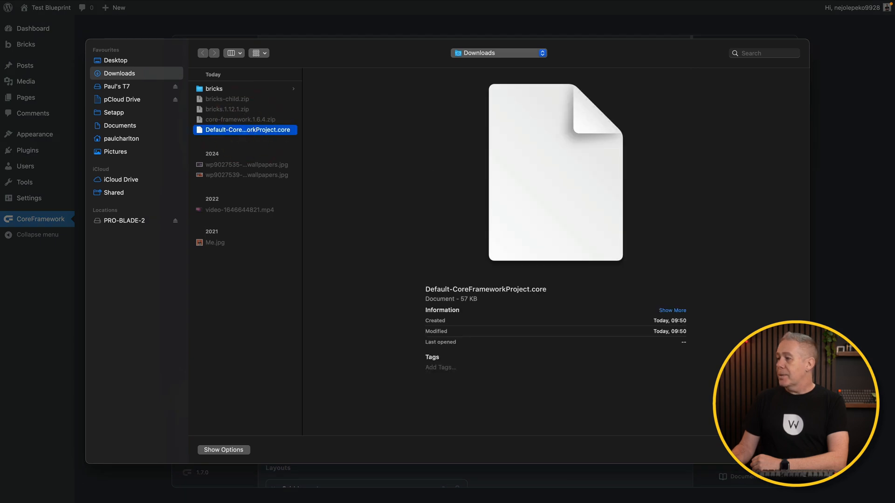
{"action": "key", "text": "Return"}
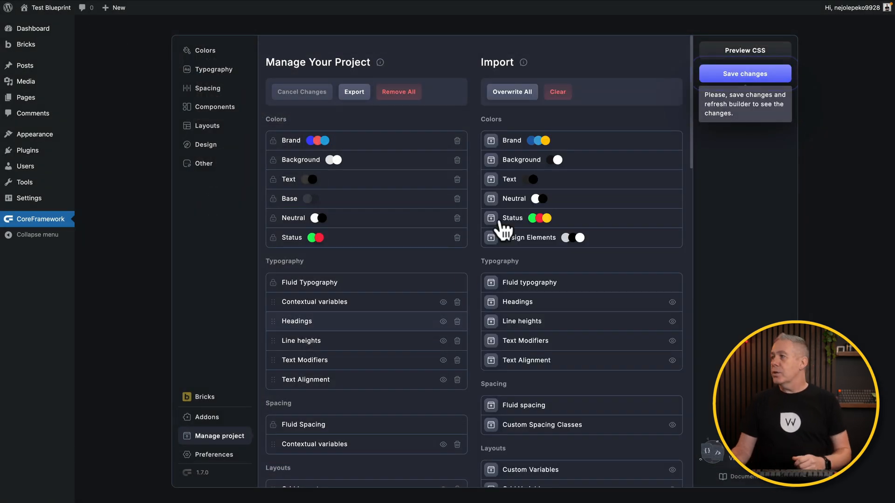
{"action": "left_click", "coordinate": [522, 95]}
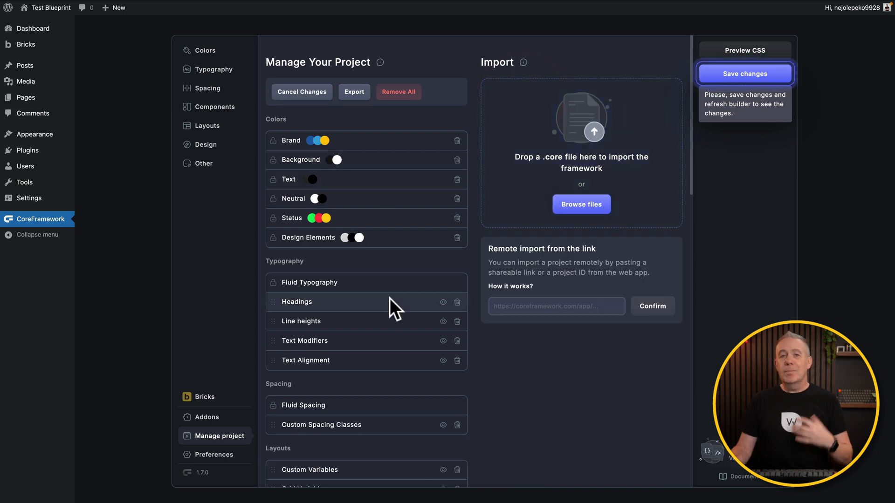
{"action": "left_click", "coordinate": [747, 74]}
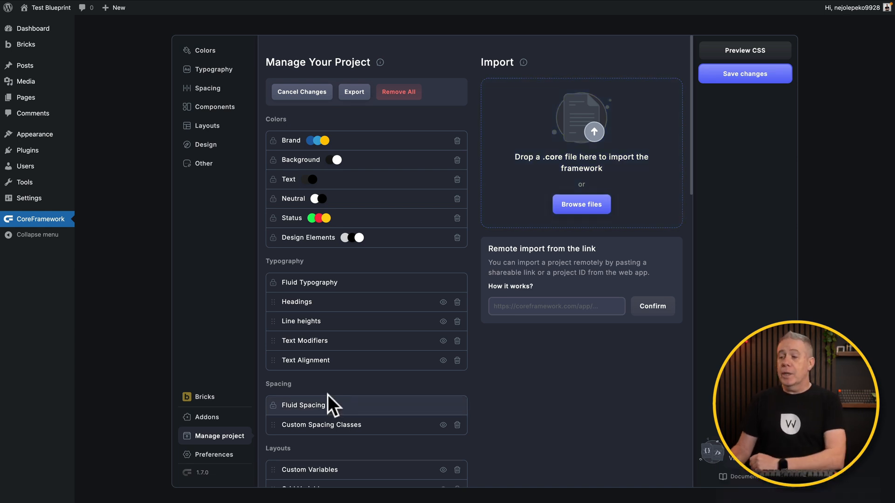
Set Core Framework's Max Screen Width preference to 1400 px and save the preferences.
{"action": "left_click", "coordinate": [209, 456]}
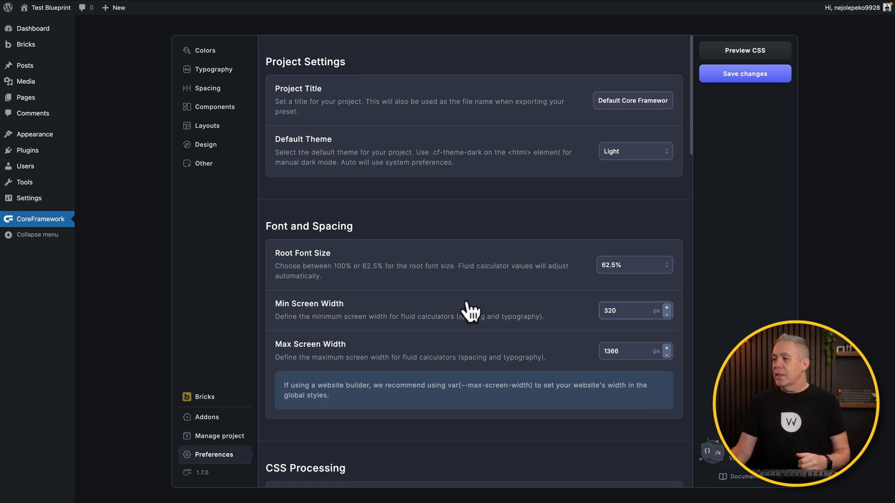
{"action": "scroll", "coordinate": [470, 311], "scroll_direction": "down", "scroll_amount": 2}
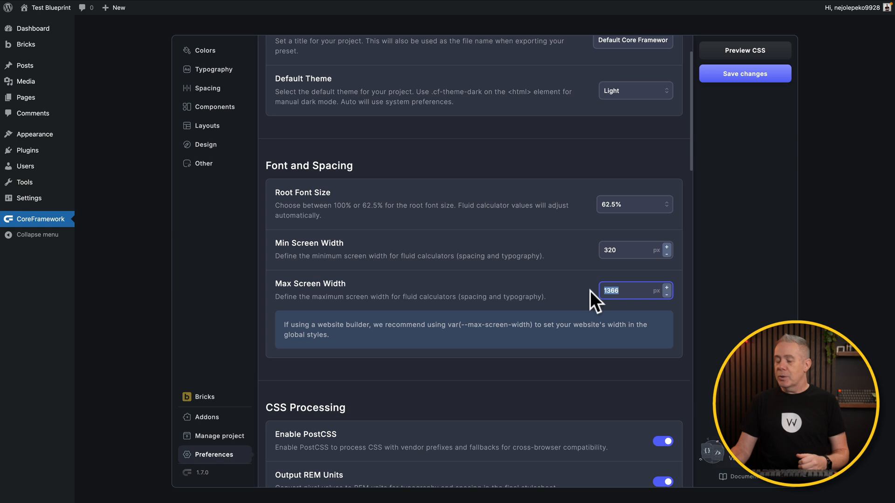
{"action": "type", "text": "1400"}
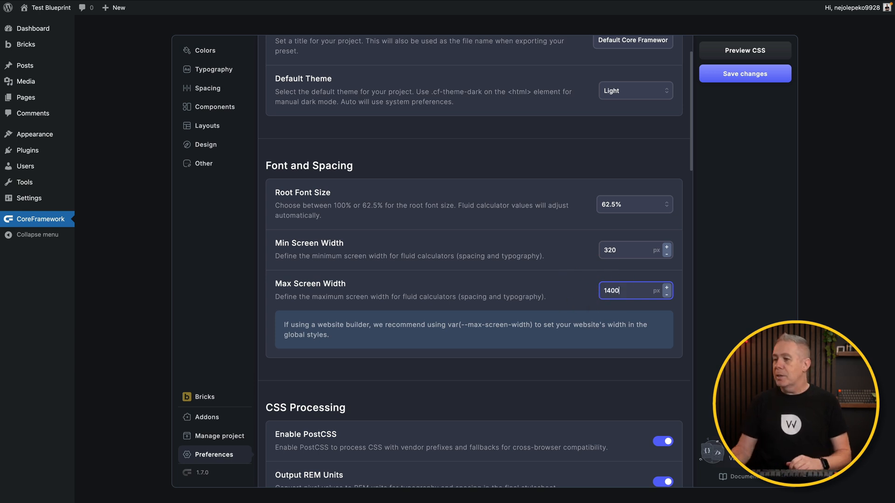
{"action": "scroll", "coordinate": [508, 381], "scroll_direction": "down", "scroll_amount": 10}
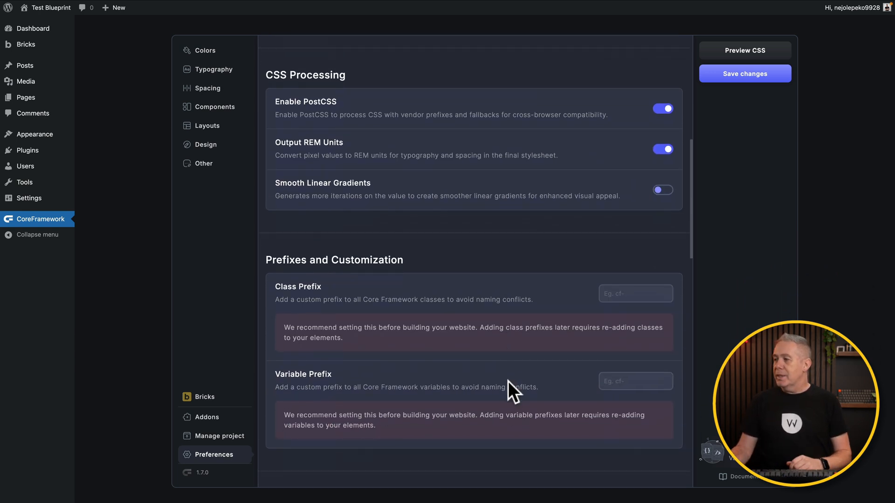
{"action": "scroll", "coordinate": [508, 381], "scroll_direction": "down", "scroll_amount": 7}
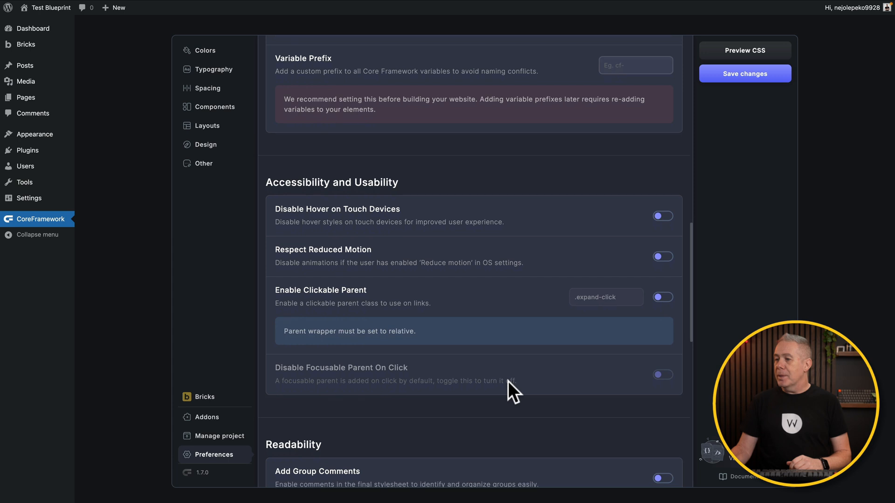
{"action": "left_click", "coordinate": [759, 77]}
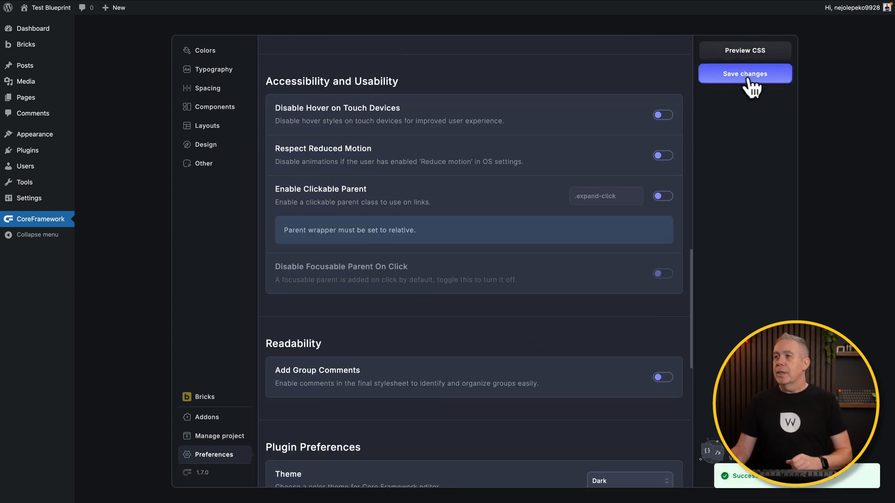
{"action": "left_click", "coordinate": [215, 93]}
Review the custom spacing classes and layout settings, then go to the empty Bricks Templates list.
{"action": "scroll", "coordinate": [418, 278], "scroll_direction": "down", "scroll_amount": 10}
{"action": "scroll", "coordinate": [419, 277], "scroll_direction": "down", "scroll_amount": 3}
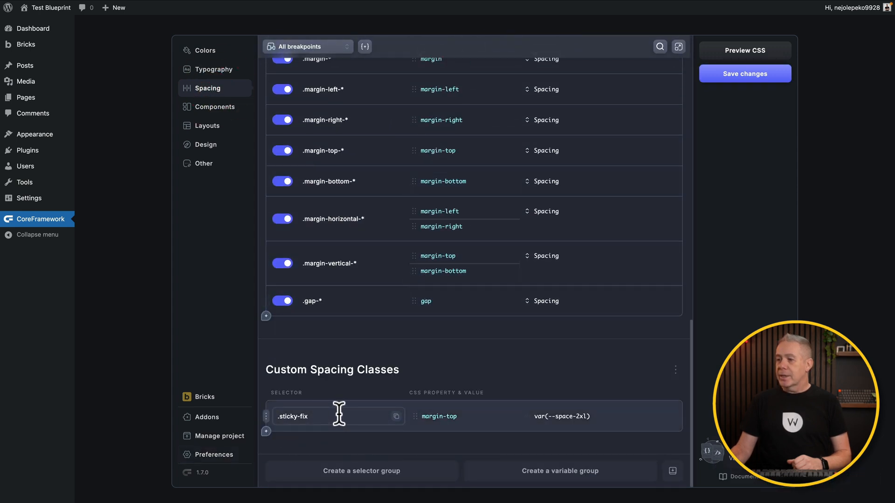
{"action": "left_click", "coordinate": [207, 126]}
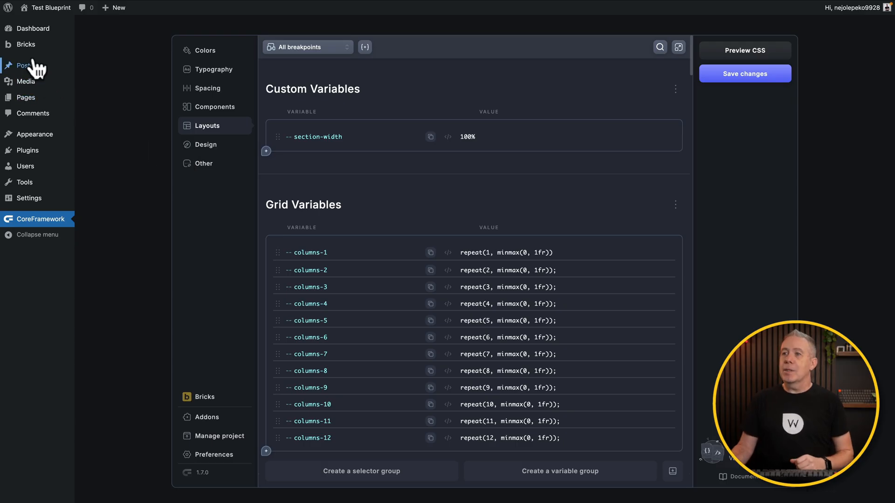
{"action": "mouse_move", "coordinate": [29, 46]}
{"action": "left_click", "coordinate": [98, 54]}
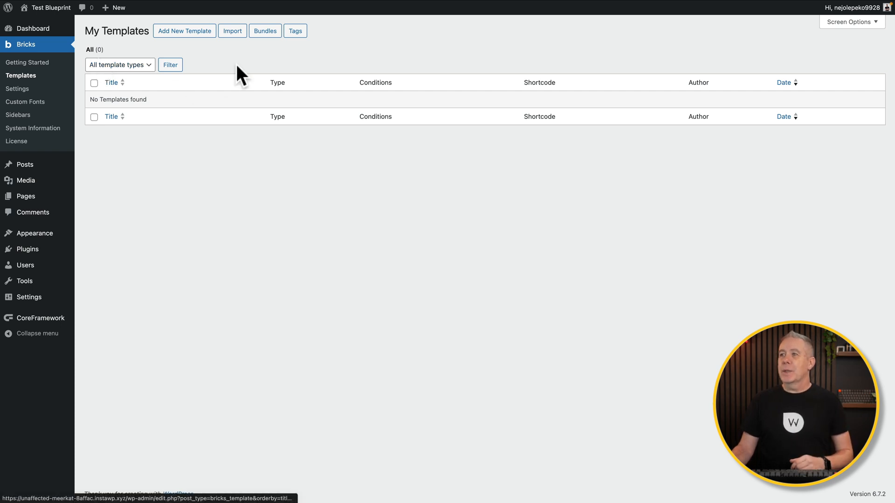
Publish a Header template titled 'Default Header Template' and open it in Bricks.
{"action": "left_click", "coordinate": [196, 33]}
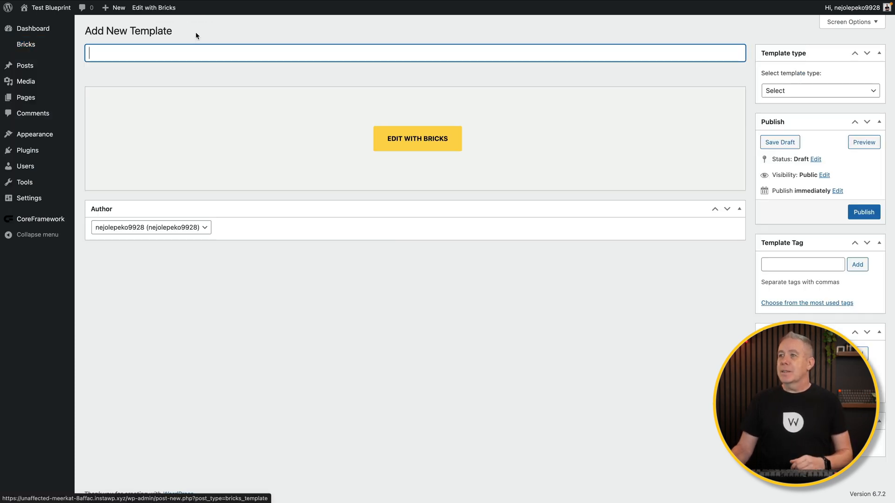
{"action": "left_click", "coordinate": [168, 56]}
{"action": "type", "text": "Default Header Template"}
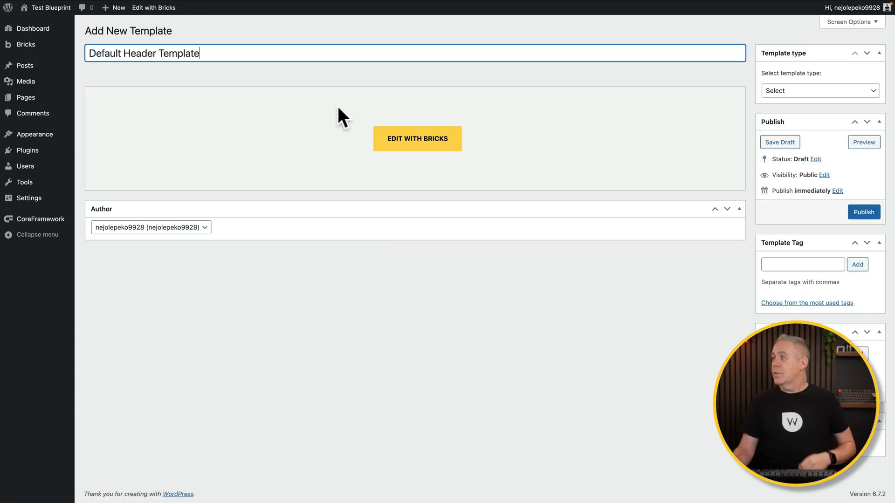
{"action": "left_click_drag", "start_coordinate": [808, 85], "coordinate": [801, 99]}
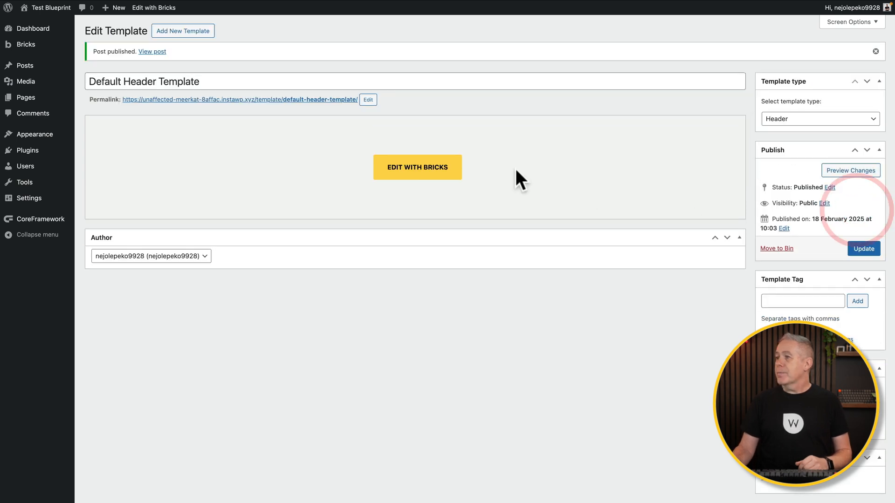
{"action": "left_click", "coordinate": [417, 173]}
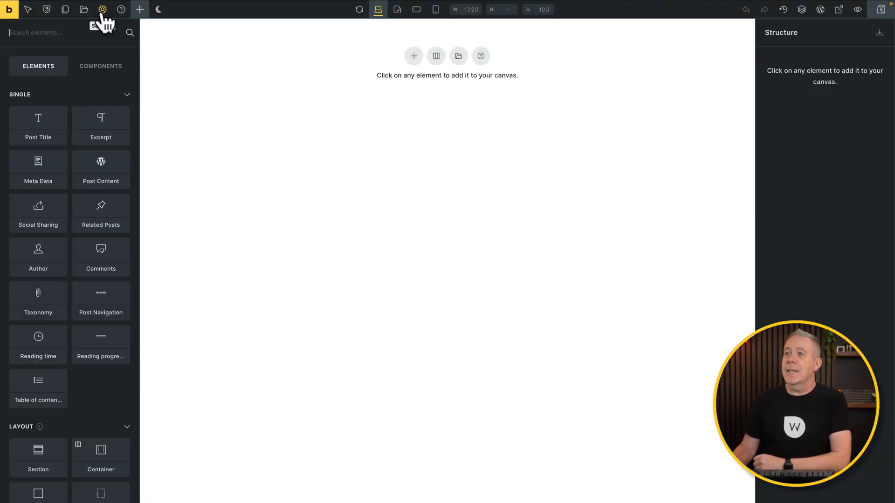
Add a 'Default Styles' theme style with an Entire website condition.
{"action": "left_click", "coordinate": [103, 11]}
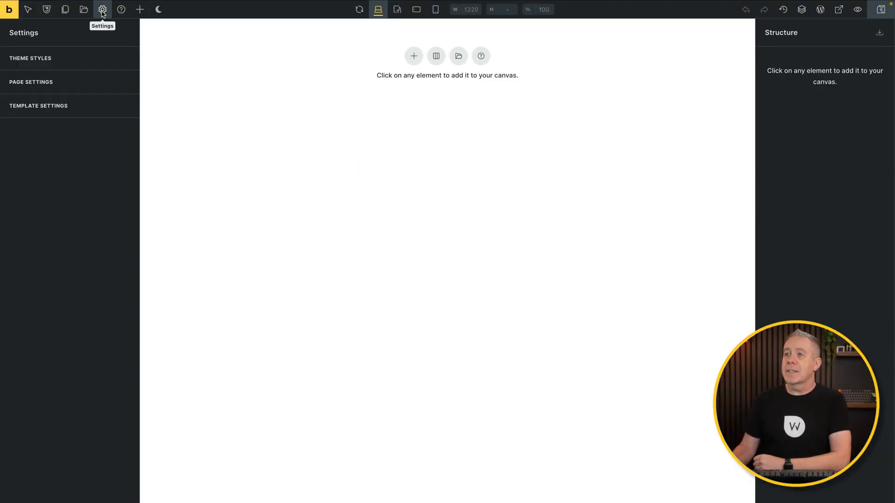
{"action": "left_click", "coordinate": [59, 58]}
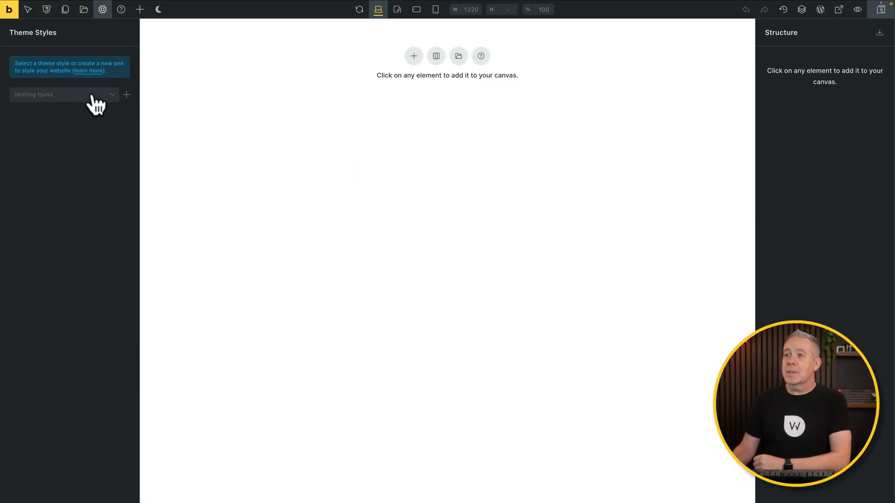
{"action": "left_click", "coordinate": [126, 96]}
{"action": "left_click", "coordinate": [49, 62]}
{"action": "type", "text": "Default Styles"}
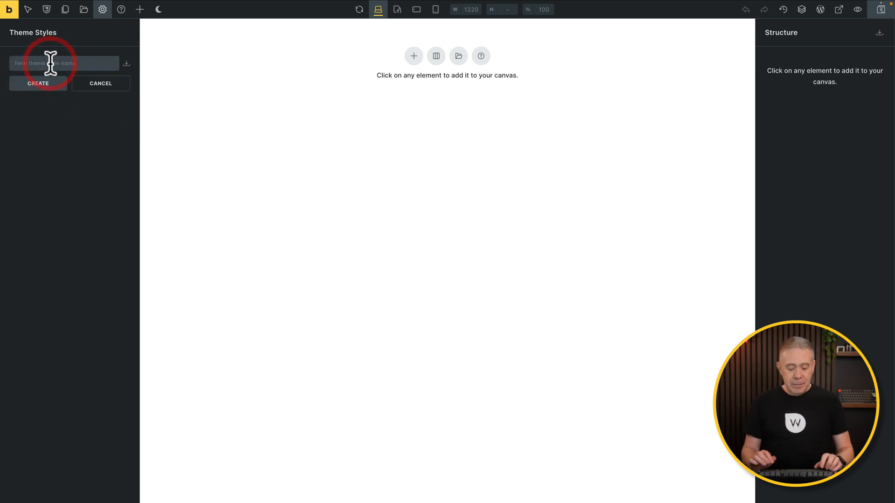
{"action": "left_click", "coordinate": [41, 83]}
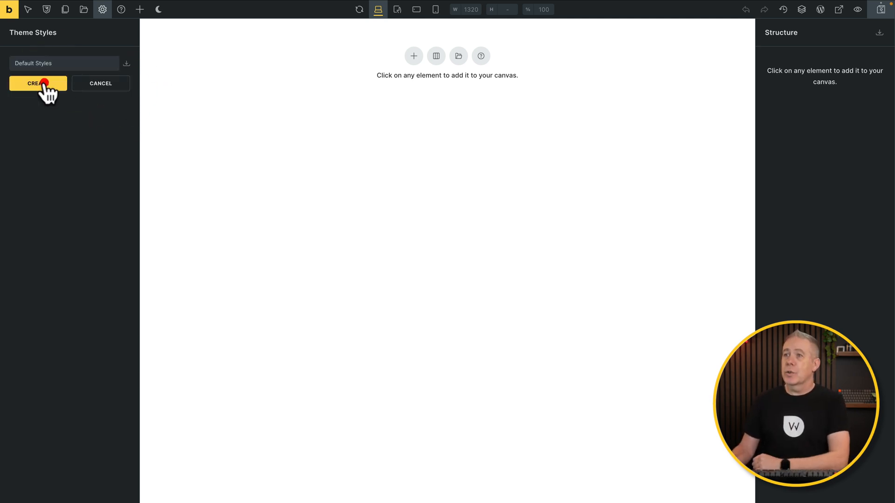
{"action": "left_click", "coordinate": [56, 134]}
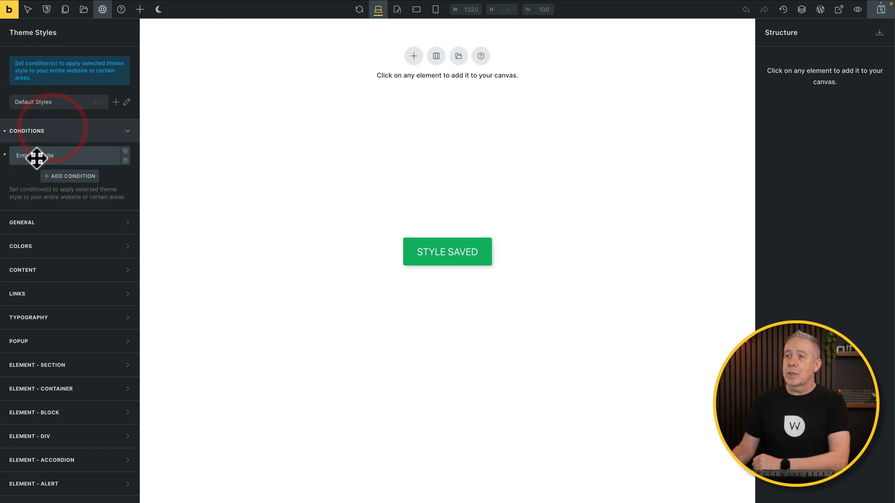
{"action": "left_click", "coordinate": [75, 136]}
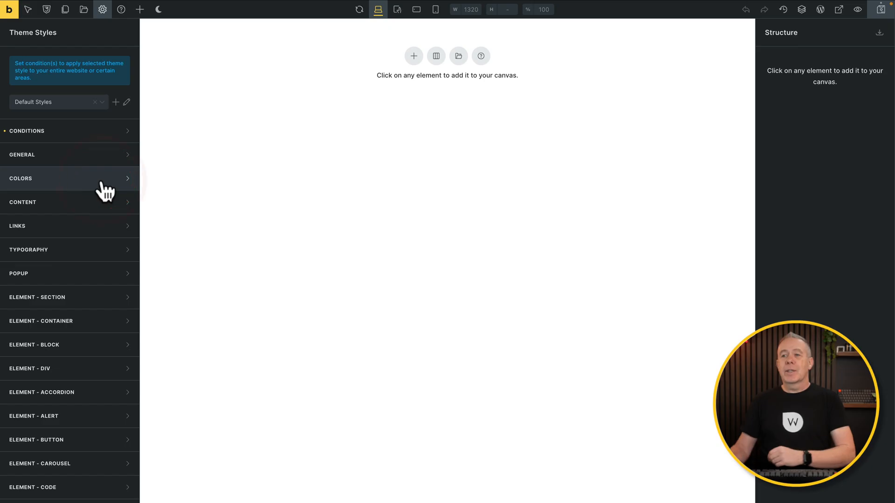
Link the primary colour to the framework primary and secondary to the light blue variable.
{"action": "left_click", "coordinate": [101, 181]}
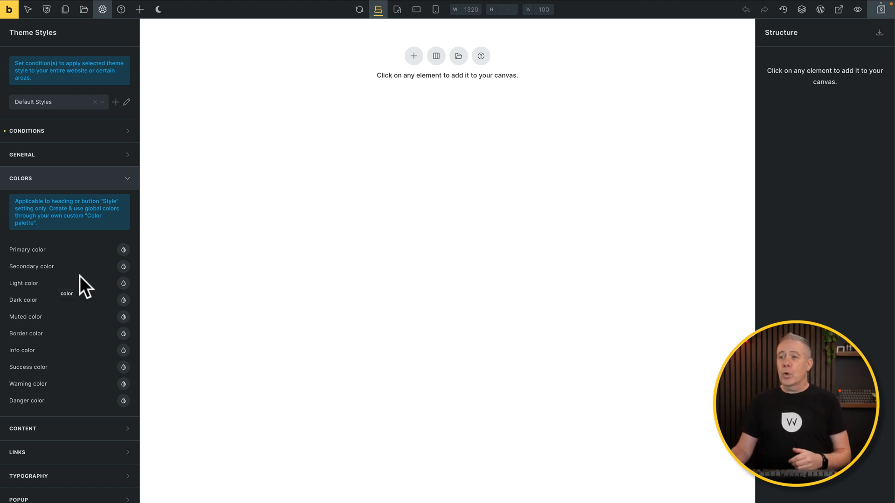
{"action": "left_click", "coordinate": [124, 250]}
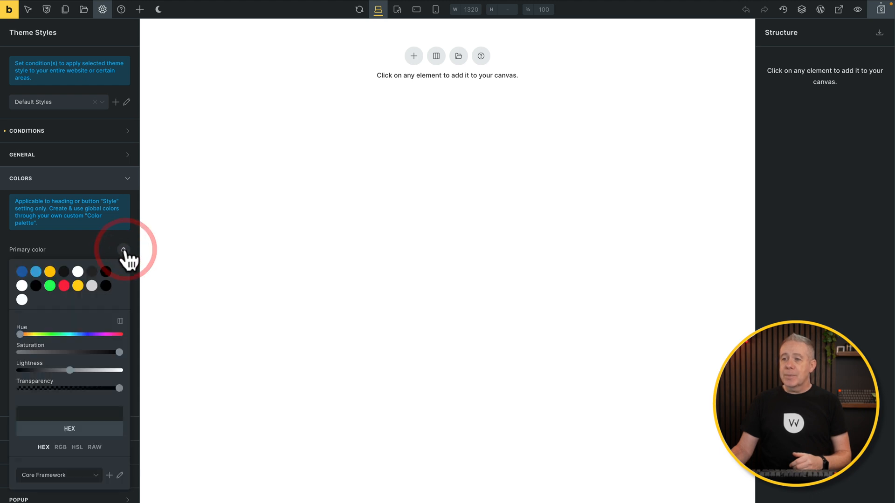
{"action": "left_click", "coordinate": [22, 272]}
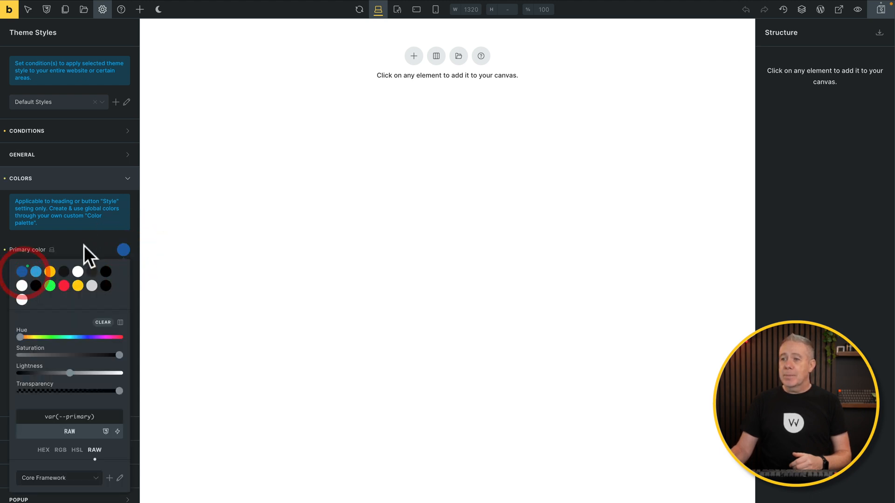
{"action": "left_click", "coordinate": [84, 244]}
{"action": "left_click", "coordinate": [124, 267]}
{"action": "left_click", "coordinate": [36, 288]}
{"action": "left_click", "coordinate": [86, 262]}
Link the light colour to the white variable and the dark colour to the framework dark.
{"action": "left_click", "coordinate": [124, 284]}
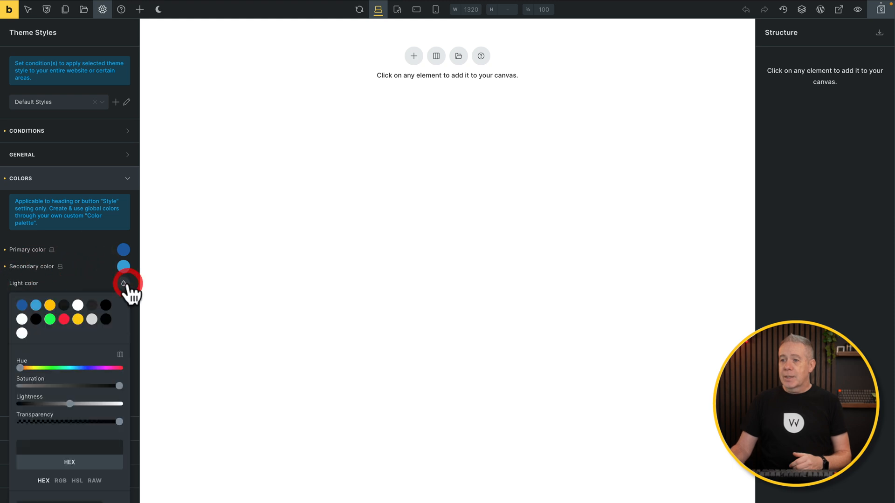
{"action": "left_click", "coordinate": [20, 316]}
{"action": "left_click", "coordinate": [87, 267]}
{"action": "left_click", "coordinate": [124, 300]}
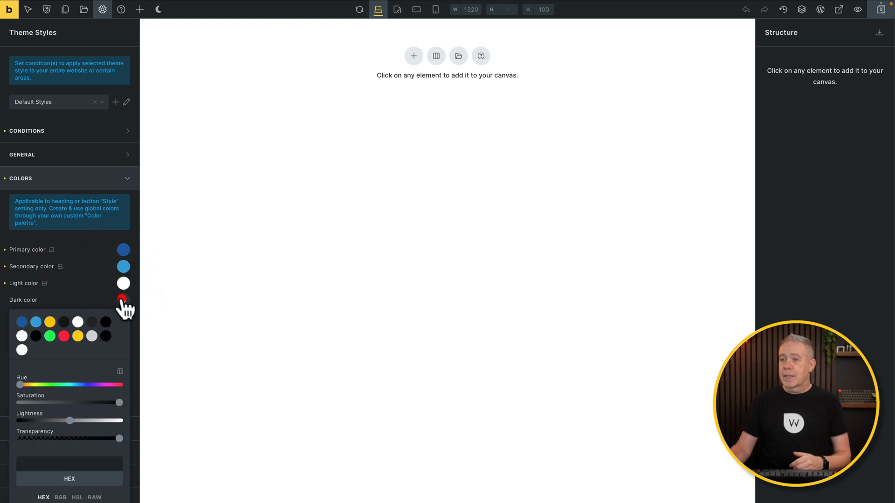
{"action": "left_click", "coordinate": [36, 336]}
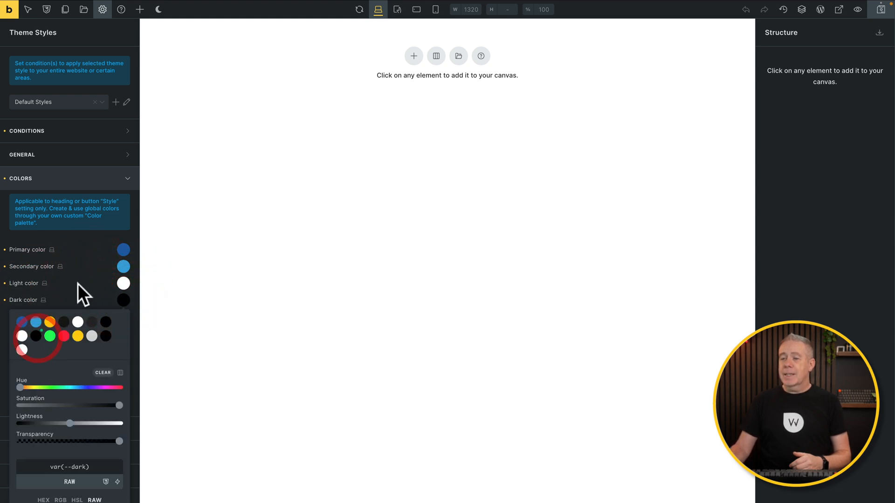
{"action": "left_click", "coordinate": [77, 283]}
{"action": "left_click", "coordinate": [111, 185]}
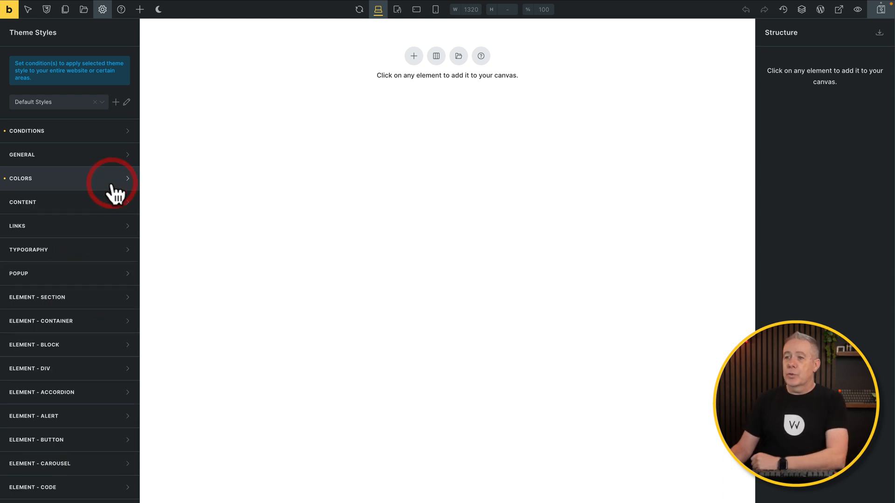
{"action": "scroll", "coordinate": [92, 302], "scroll_direction": "down", "scroll_amount": 2}
{"action": "scroll", "coordinate": [91, 317], "scroll_direction": "down", "scroll_amount": 2}
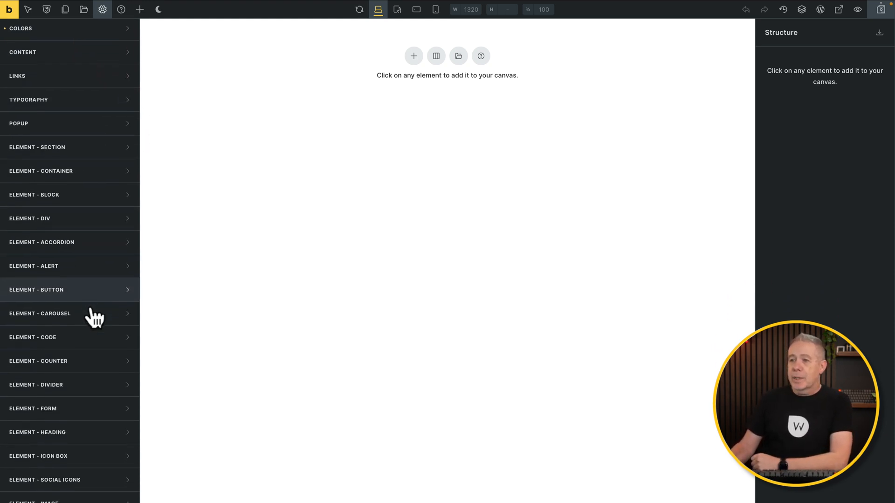
Set the Container element's default width to the max-screen-width variable (1400px).
{"action": "left_click", "coordinate": [79, 148]}
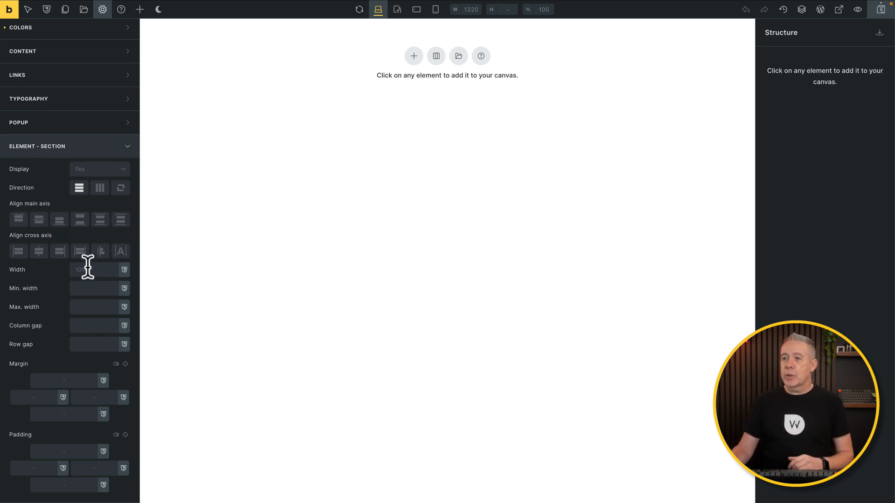
{"action": "left_click", "coordinate": [89, 145]}
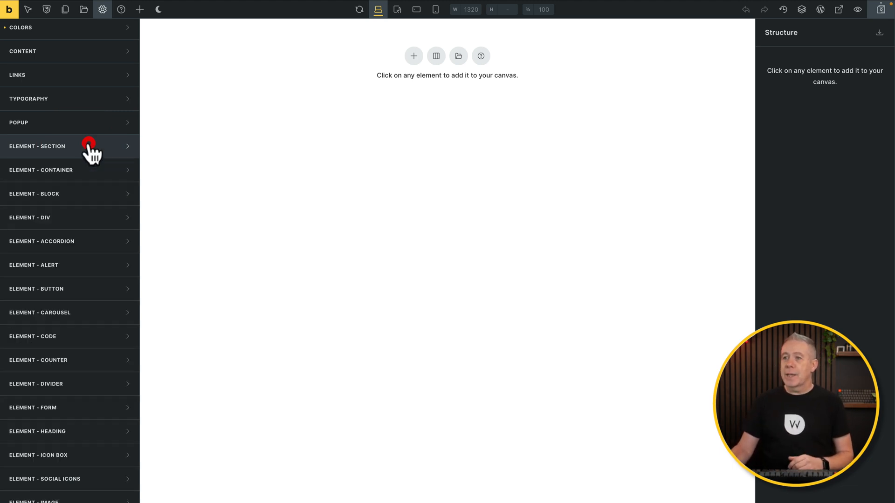
{"action": "left_click", "coordinate": [79, 175]}
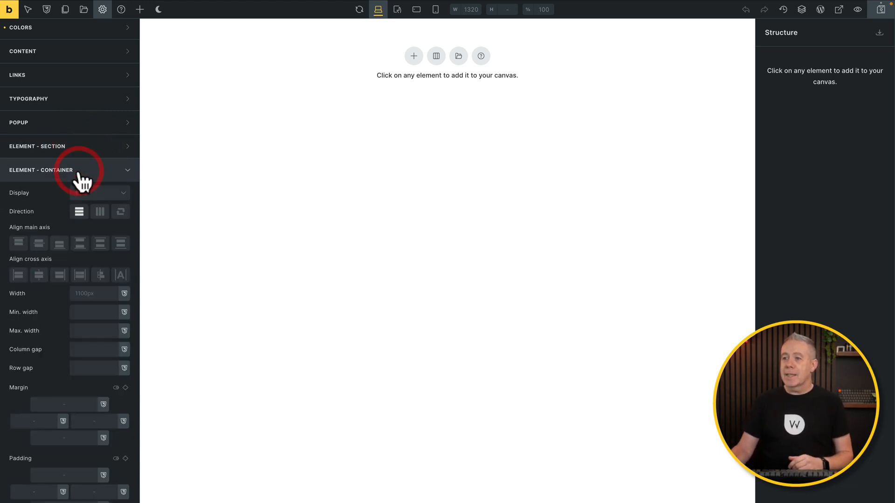
{"action": "left_click", "coordinate": [97, 294]}
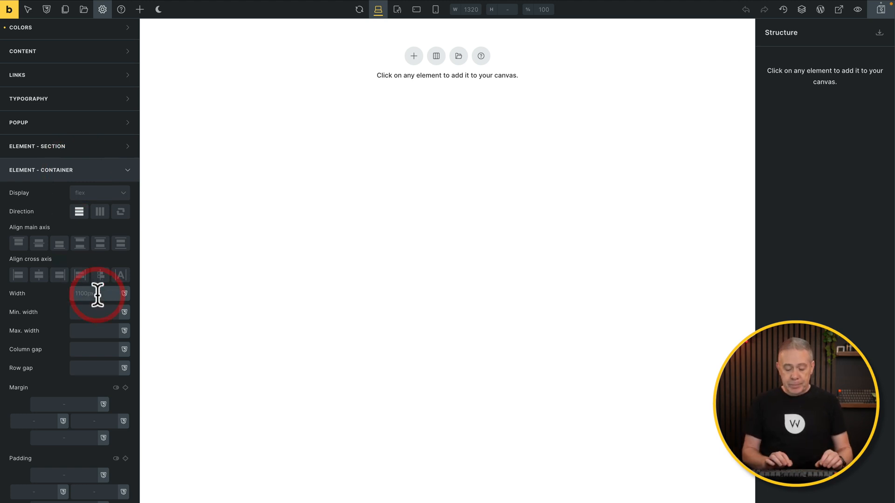
{"action": "type", "text": "max"}
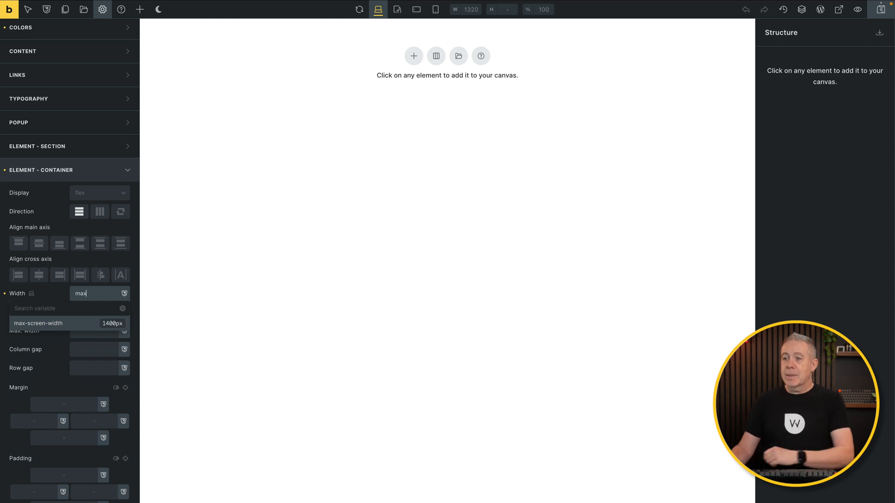
{"action": "left_click", "coordinate": [48, 326]}
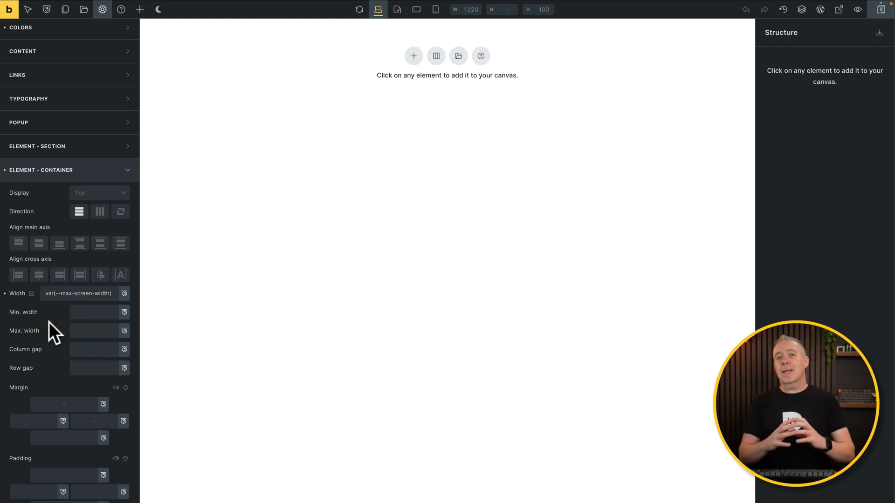
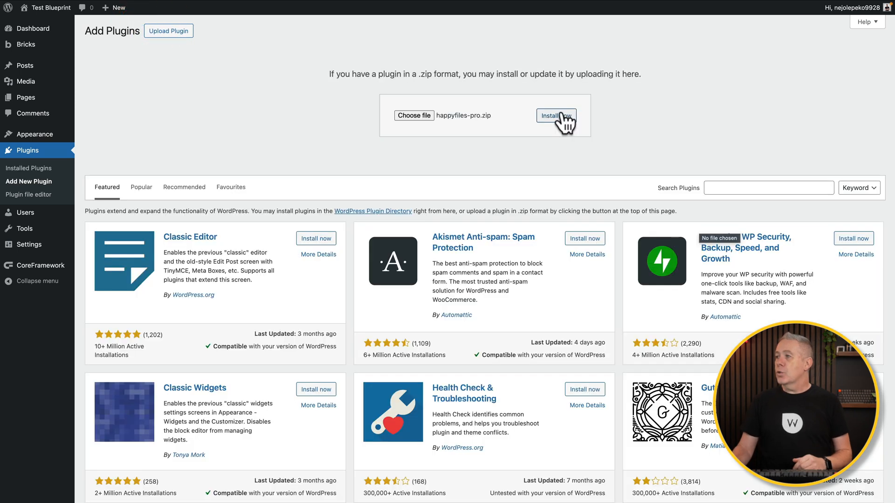
Install and activate the uploaded HappyFiles Pro 1.8.3 plugin and open its settings page.
{"action": "left_click", "coordinate": [562, 117]}
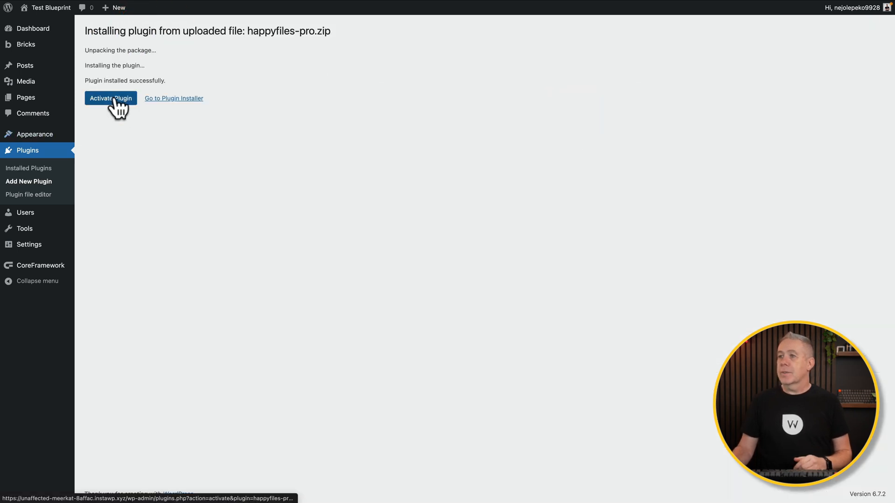
{"action": "left_click", "coordinate": [116, 99]}
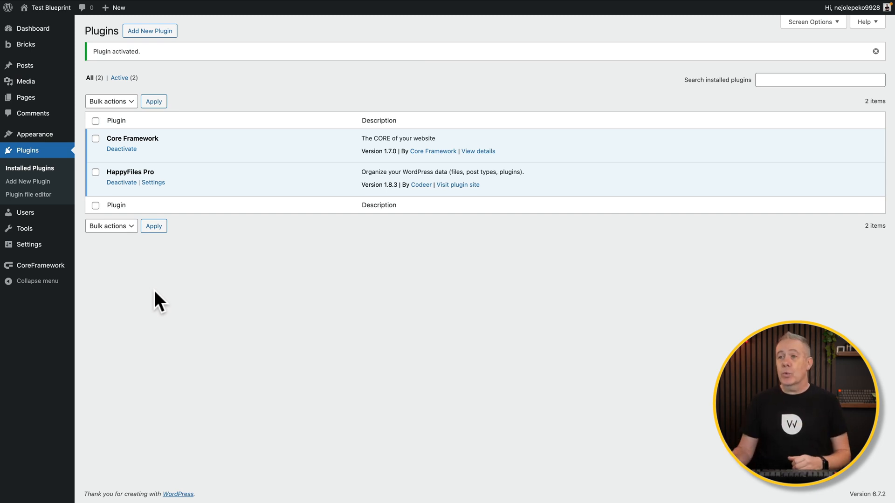
{"action": "left_click", "coordinate": [155, 182]}
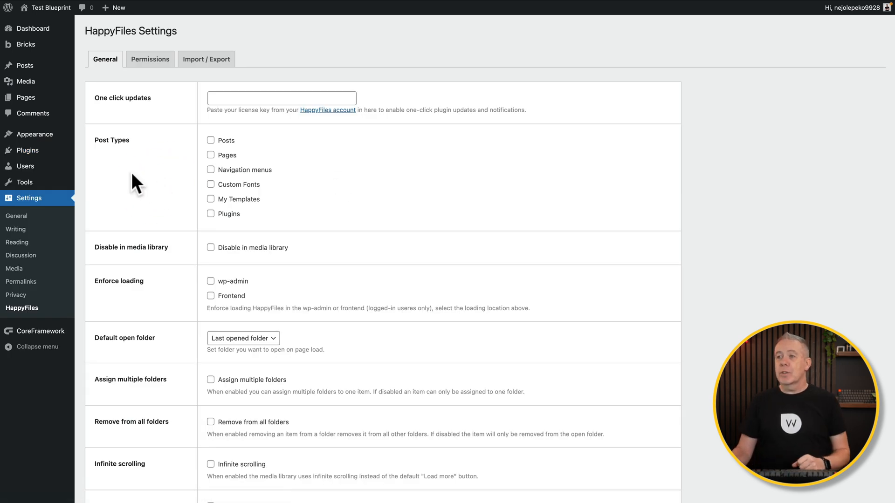
Enable HappyFiles folders for Posts, Pages and My Templates, and allow multiple folders per item.
{"action": "left_click", "coordinate": [209, 140]}
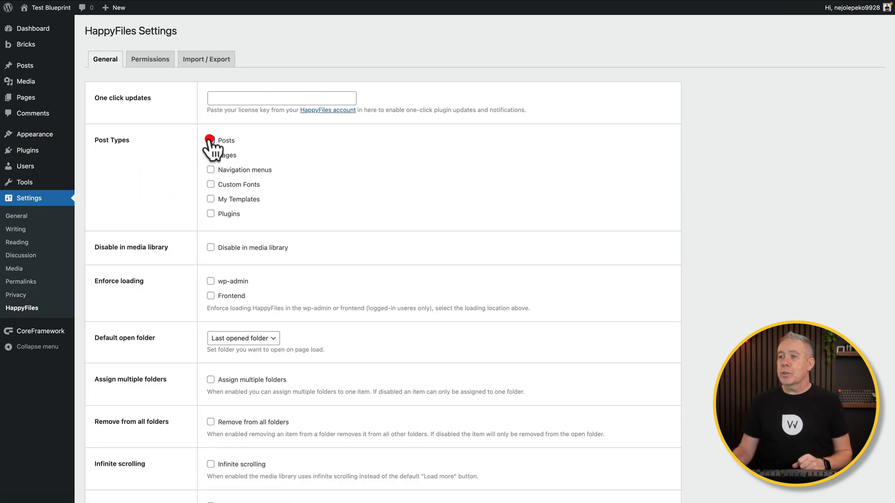
{"action": "left_click", "coordinate": [210, 154]}
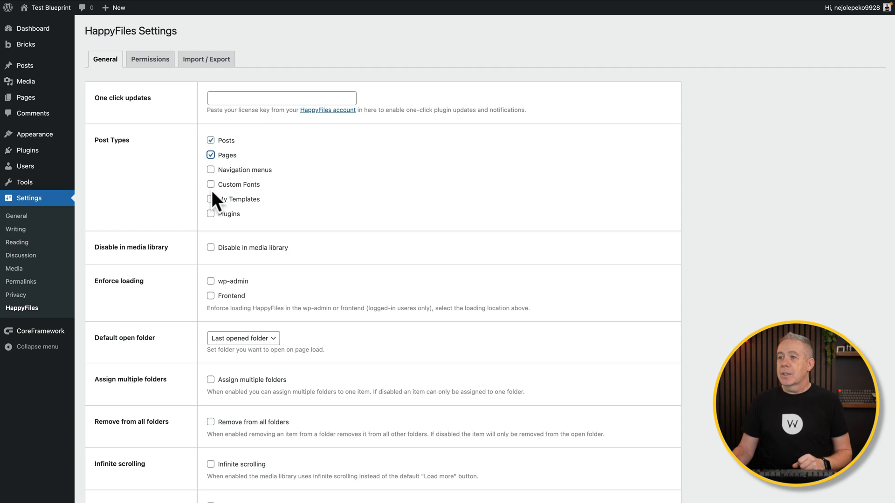
{"action": "left_click", "coordinate": [210, 199]}
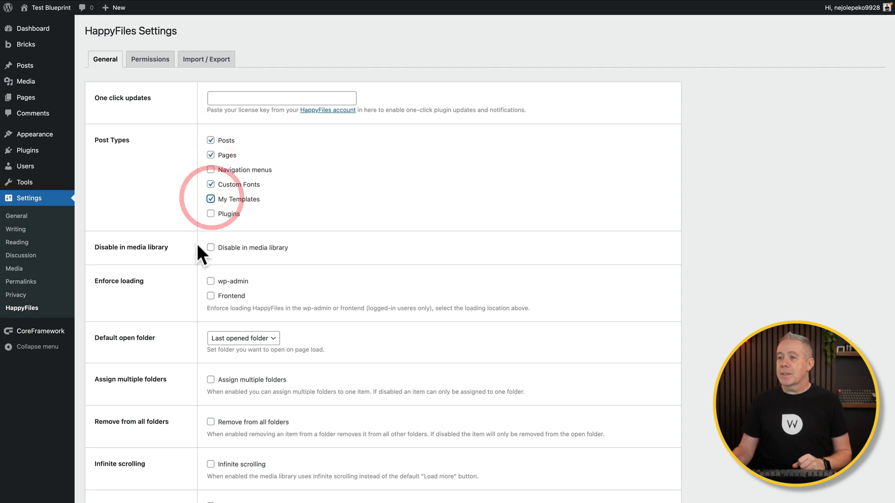
{"action": "scroll", "coordinate": [187, 251], "scroll_direction": "down", "scroll_amount": 3}
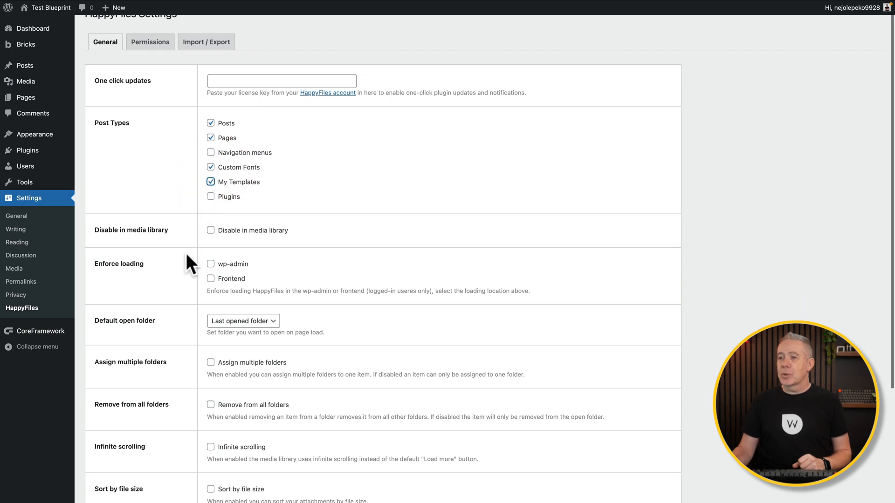
{"action": "left_click", "coordinate": [211, 259]}
Turn on featured-image quick edit, the featured-image preview column and full folder names on hover, then save.
{"action": "scroll", "coordinate": [182, 311], "scroll_direction": "down", "scroll_amount": 1}
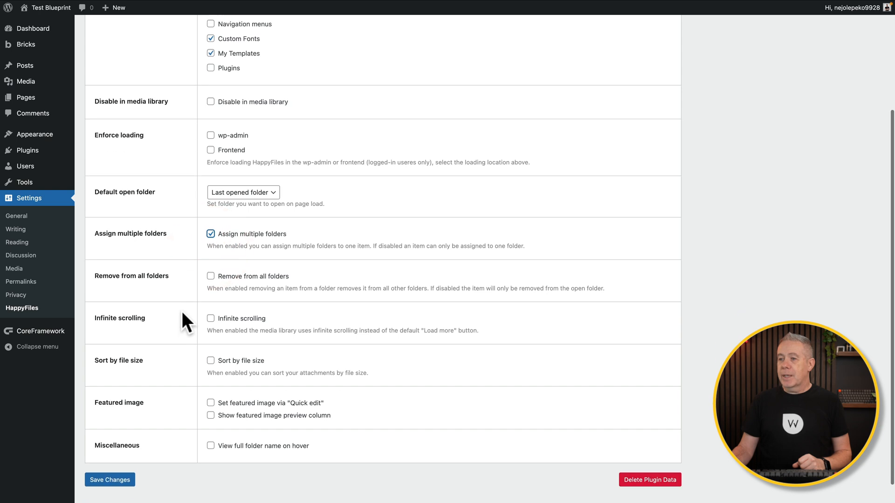
{"action": "left_click", "coordinate": [210, 380]}
{"action": "left_click", "coordinate": [210, 393]}
{"action": "left_click", "coordinate": [210, 423]}
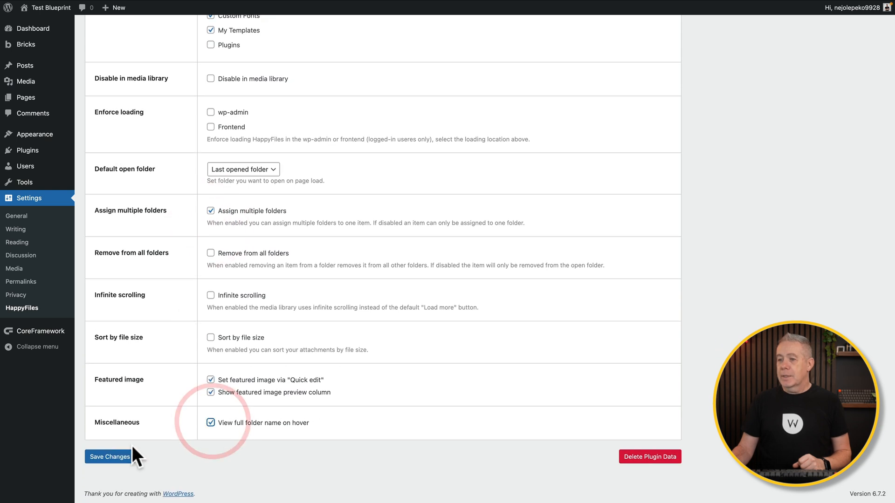
{"action": "left_click", "coordinate": [105, 457]}
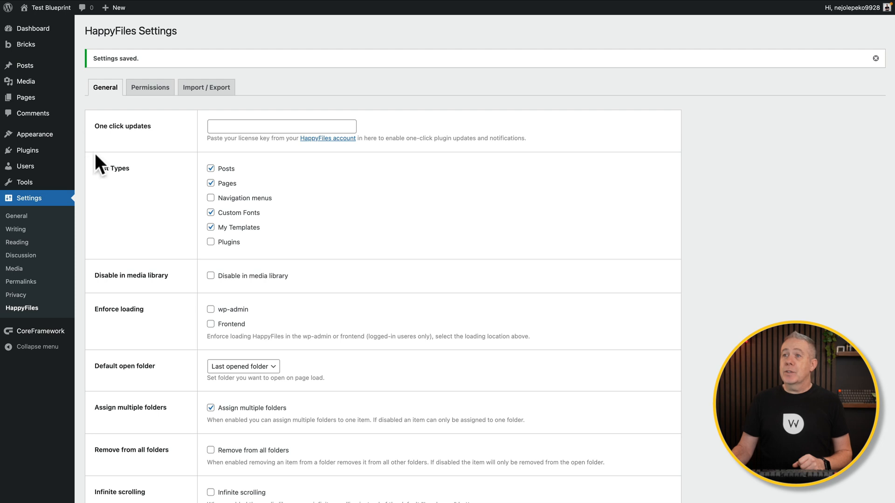
{"action": "mouse_move", "coordinate": [34, 46]}
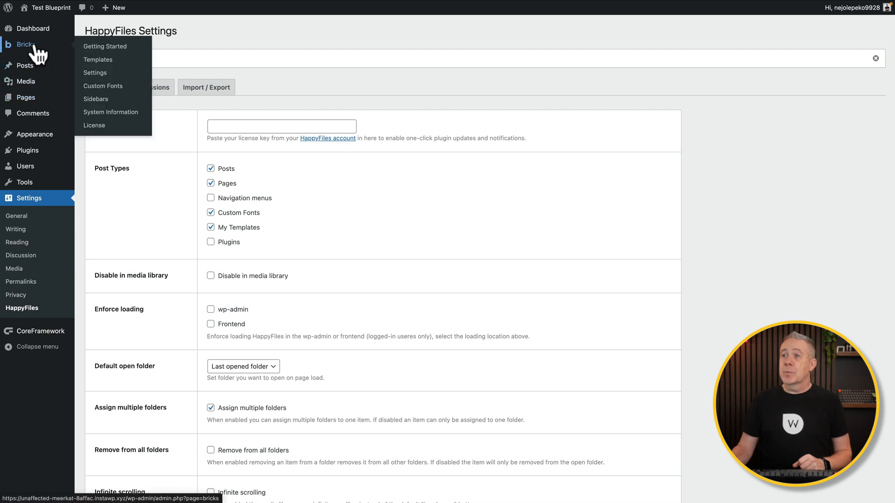
Create a Bricks template folder named Frontend.
{"action": "left_click", "coordinate": [97, 60]}
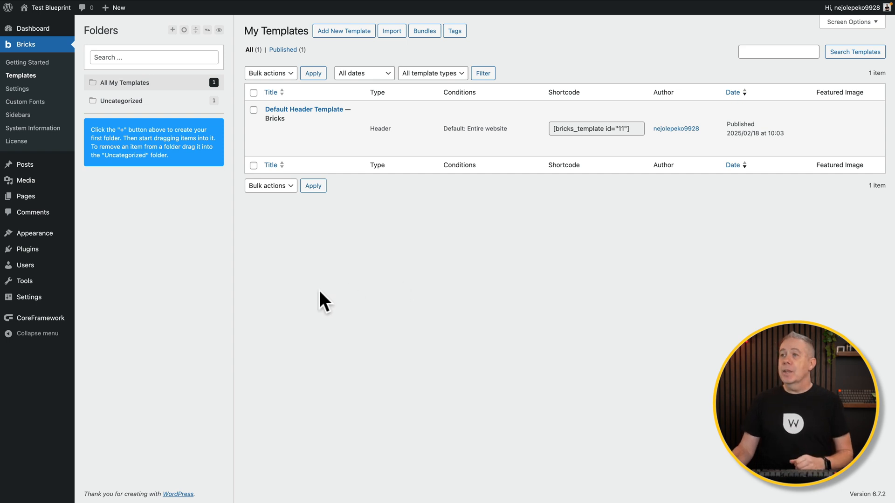
{"action": "left_click", "coordinate": [172, 30]}
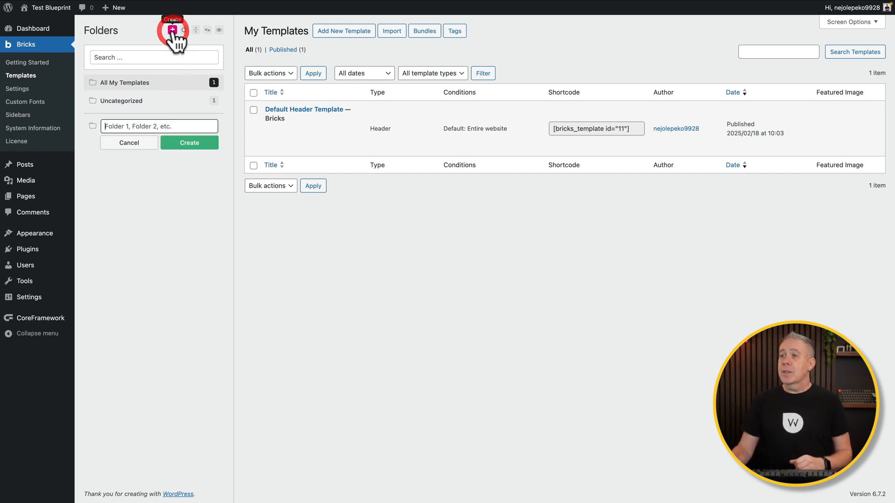
{"action": "left_click", "coordinate": [134, 125]}
{"action": "type", "text": "Frontend"}
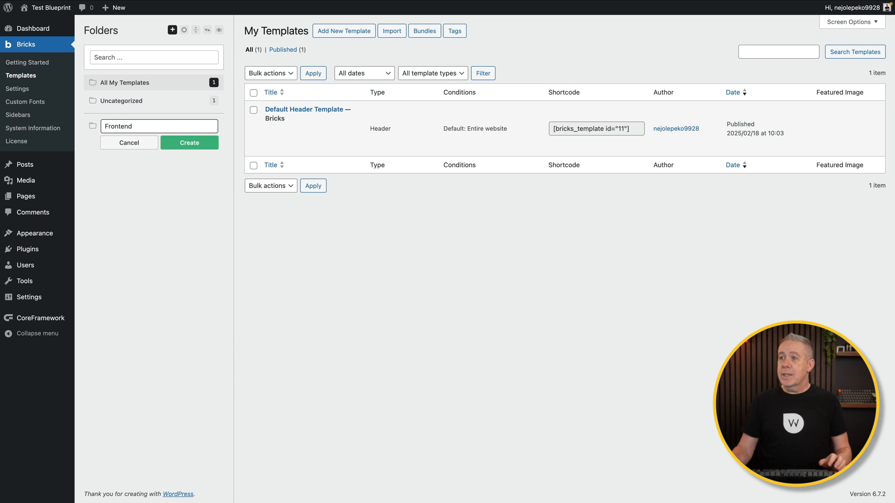
{"action": "left_click", "coordinate": [188, 143]}
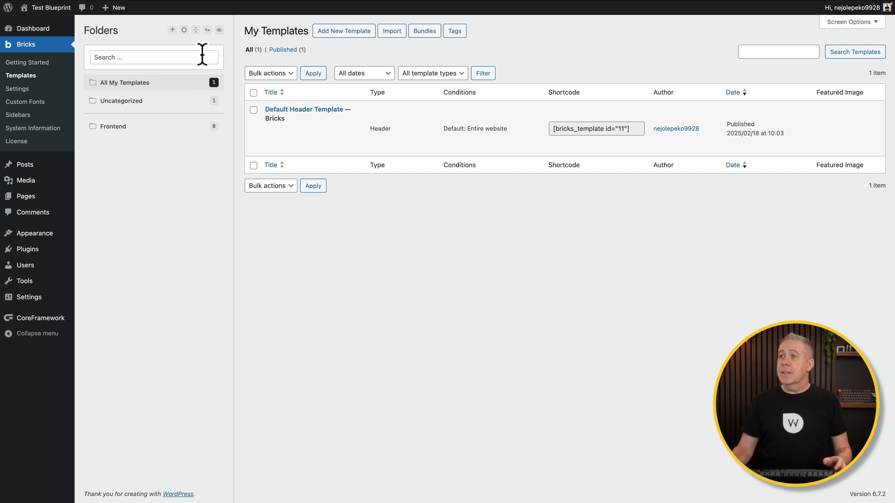
Add a Layout Templates folder and move the Default Header Template into it.
{"action": "left_click", "coordinate": [172, 30]}
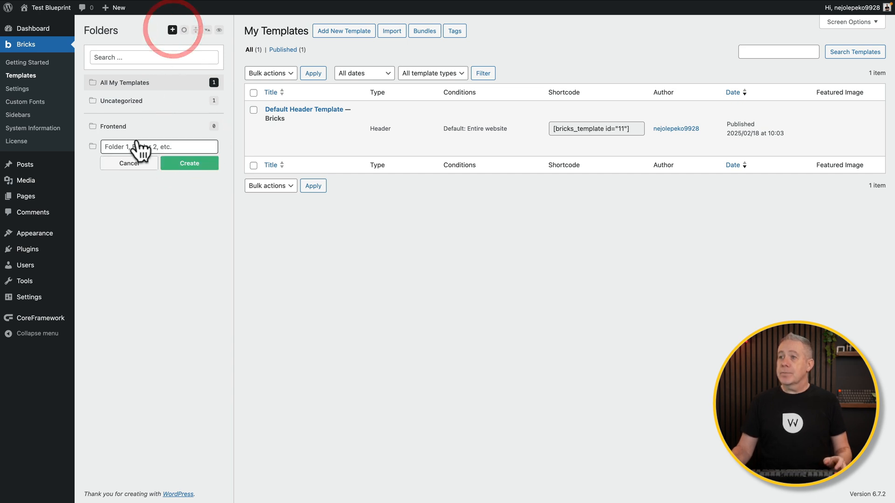
{"action": "left_click", "coordinate": [189, 164]}
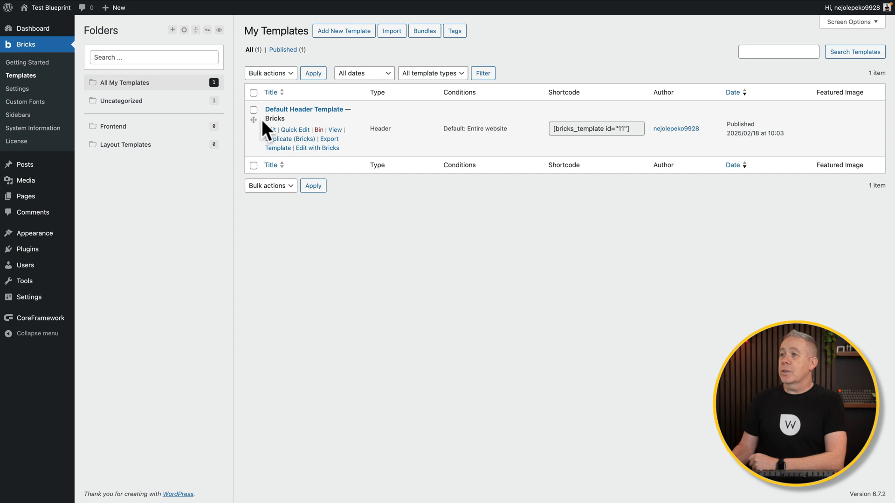
{"action": "left_click_drag", "start_coordinate": [255, 120], "coordinate": [144, 153]}
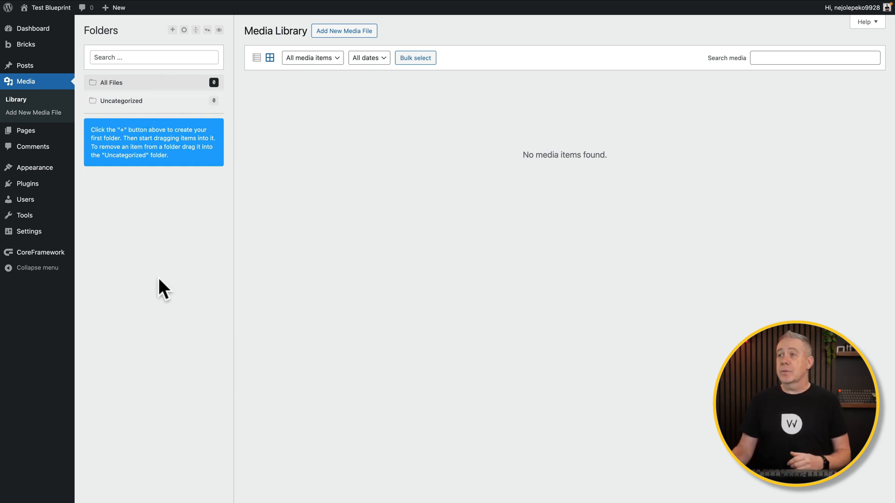
Create the media folders 'UI Elements' and 'placeholders' in the Media Library.
{"action": "left_click", "coordinate": [172, 30]}
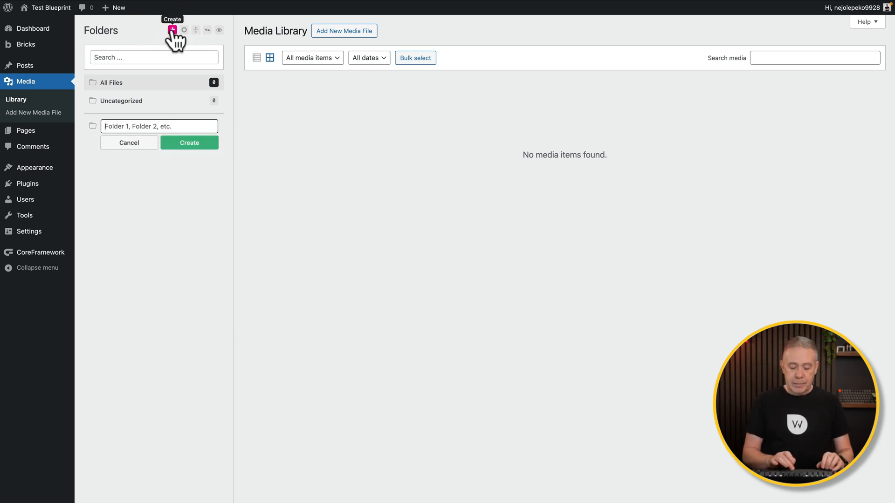
{"action": "type", "text": "UI Elements"}
{"action": "left_click", "coordinate": [183, 146]}
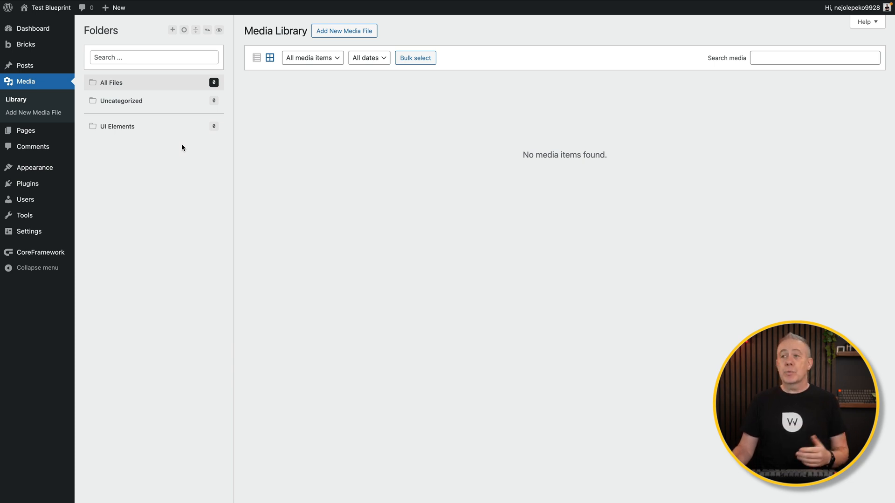
{"action": "left_click", "coordinate": [172, 30]}
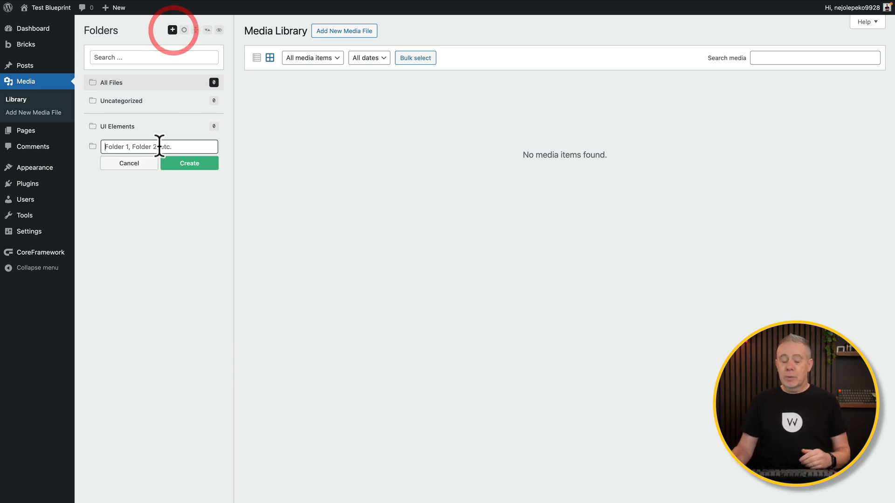
{"action": "type", "text": "placeholders"}
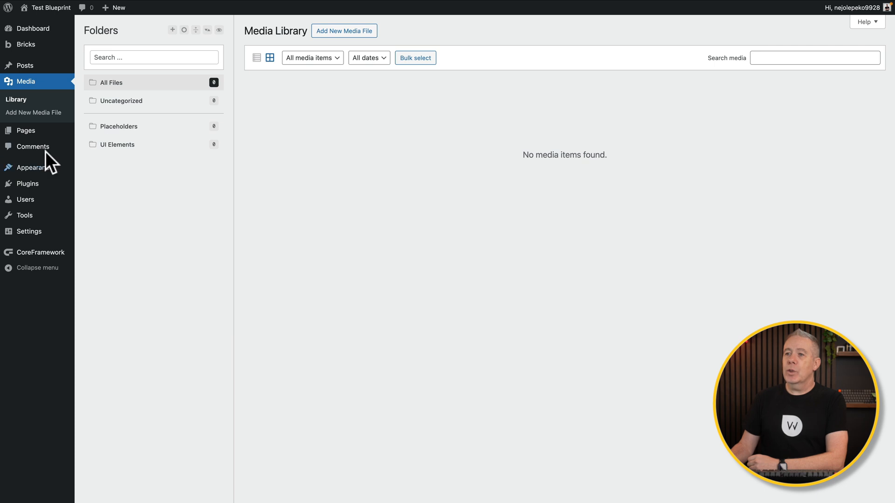
Create and publish a new page titled Homepage.
{"action": "mouse_move", "coordinate": [37, 171]}
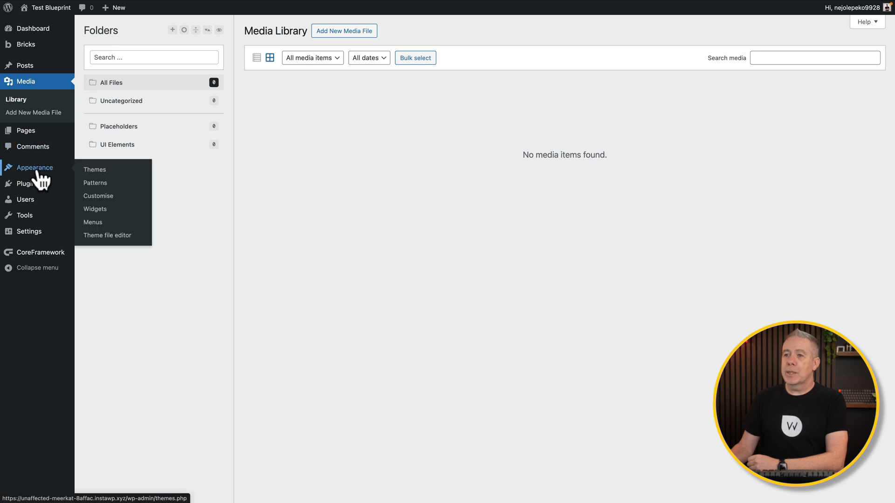
{"action": "mouse_move", "coordinate": [30, 132]}
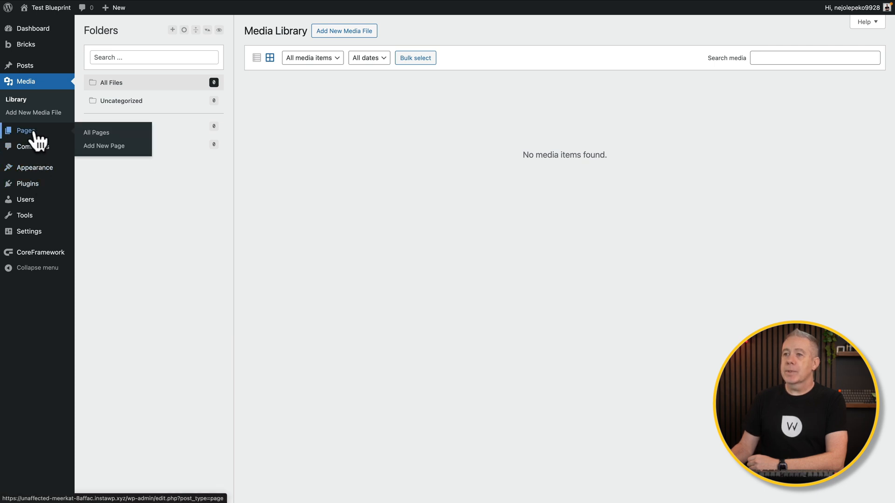
{"action": "left_click", "coordinate": [101, 145]}
{"action": "left_click", "coordinate": [210, 79]}
{"action": "type", "text": "Homepage"}
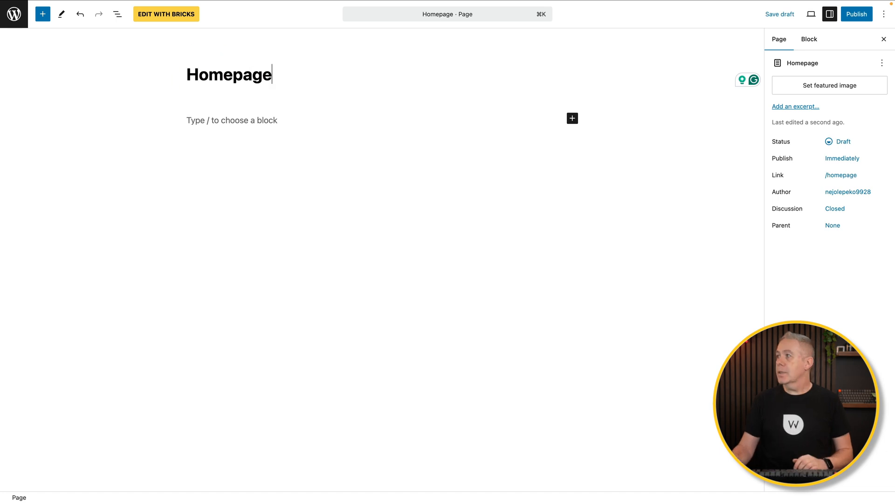
{"action": "left_click", "coordinate": [856, 14]}
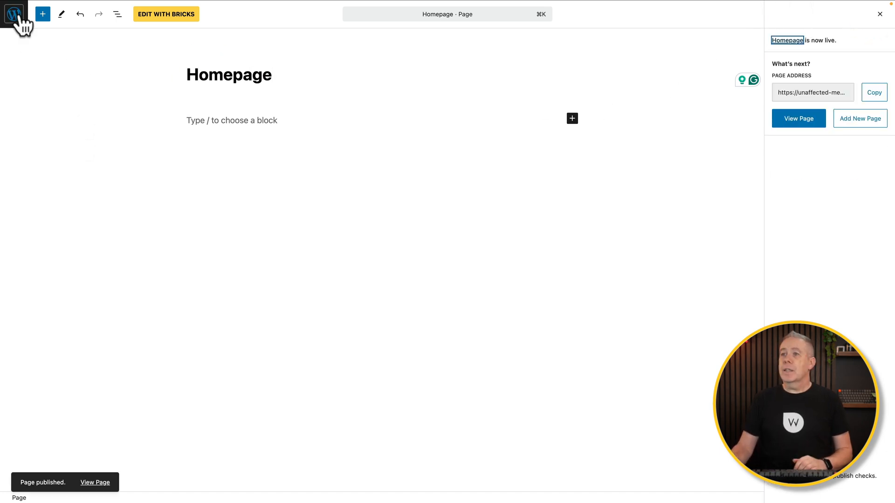
Create and publish a second page titled Contact.
{"action": "left_click", "coordinate": [20, 16]}
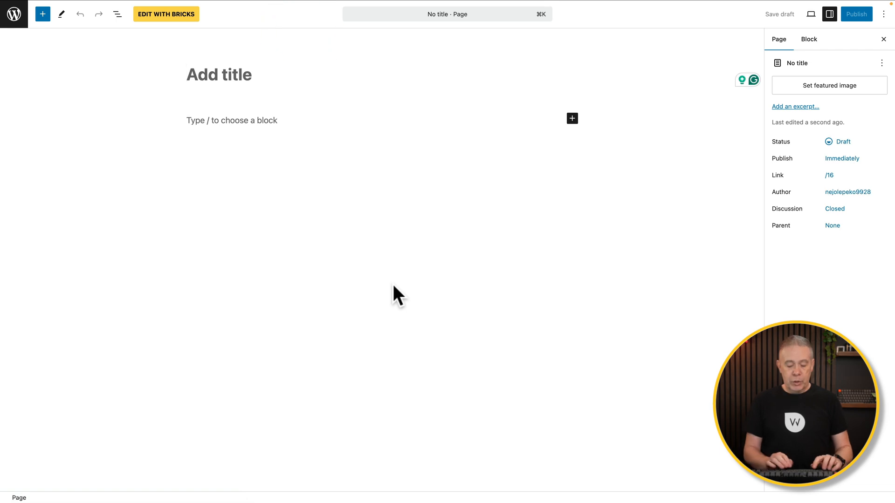
{"action": "type", "text": "Contac"}
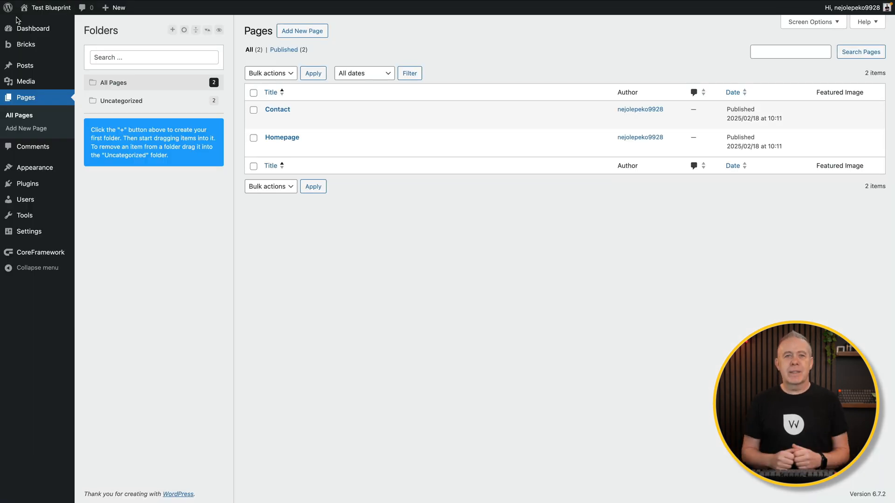
{"action": "left_click", "coordinate": [155, 207]}
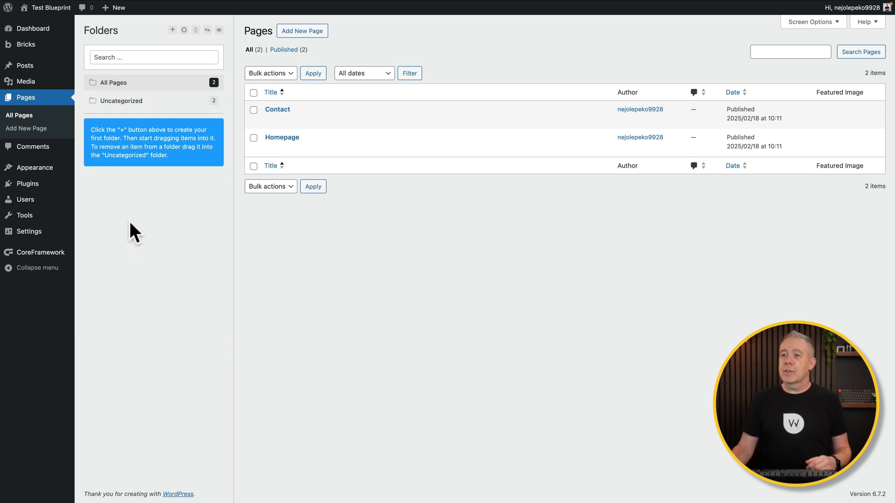
Set the Reading Settings front page to the static Homepage page and save.
{"action": "mouse_move", "coordinate": [27, 235]}
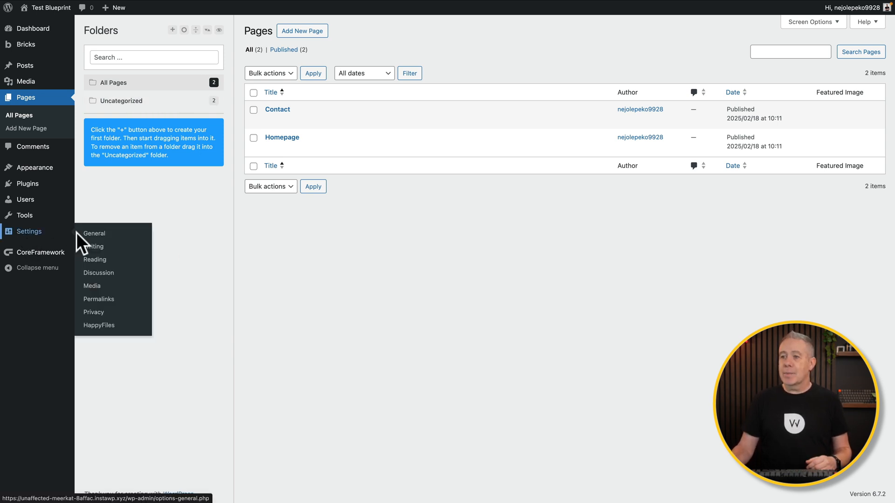
{"action": "left_click", "coordinate": [89, 259]}
{"action": "left_click", "coordinate": [192, 71]}
{"action": "left_click", "coordinate": [256, 95]}
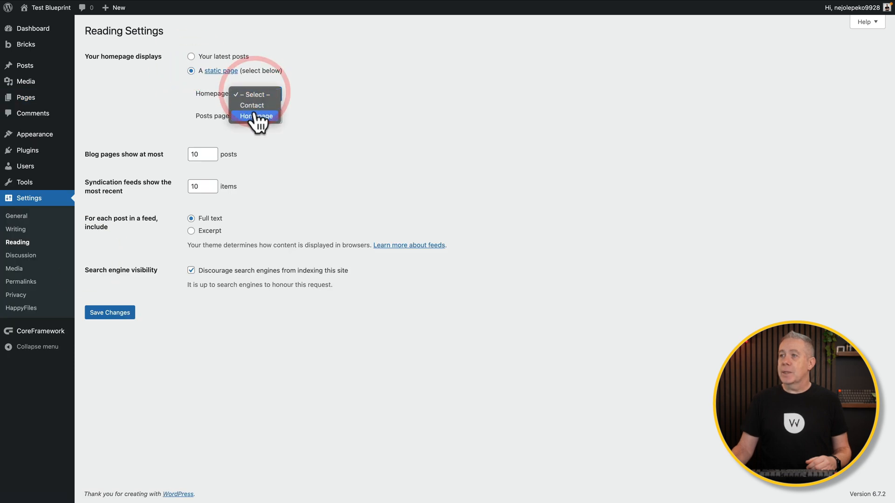
{"action": "left_click", "coordinate": [257, 115]}
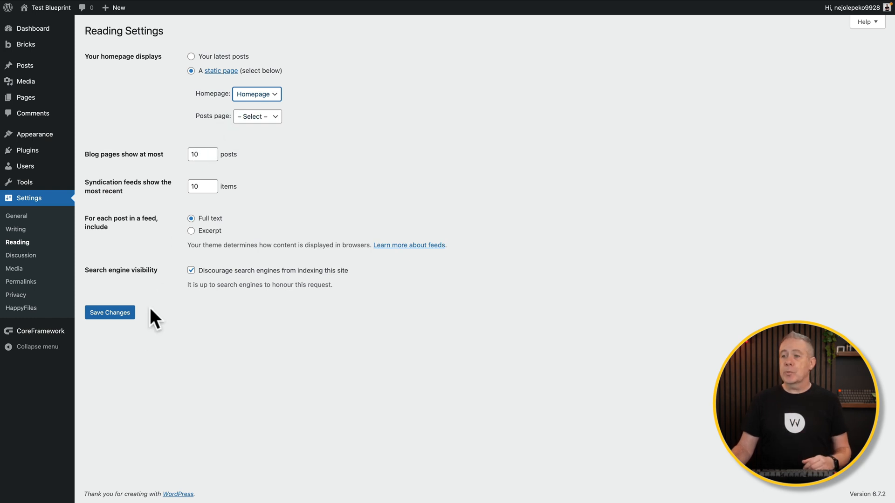
{"action": "left_click", "coordinate": [118, 317]}
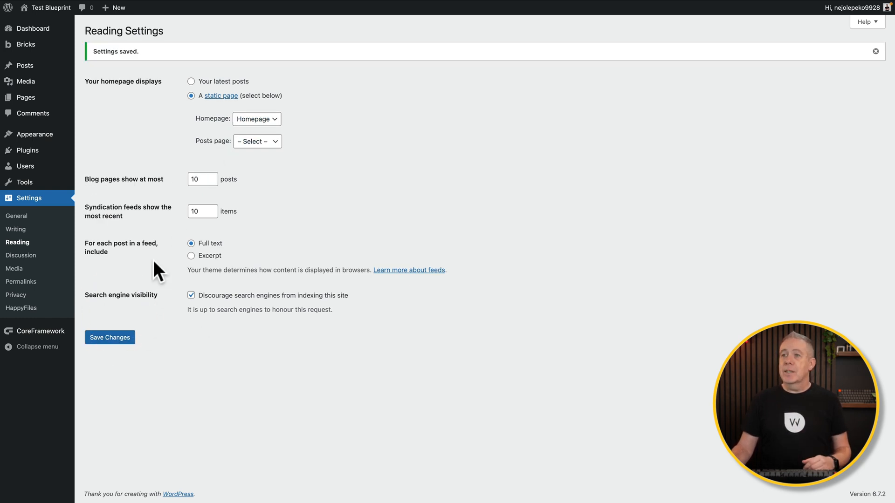
{"action": "mouse_move", "coordinate": [29, 66]}
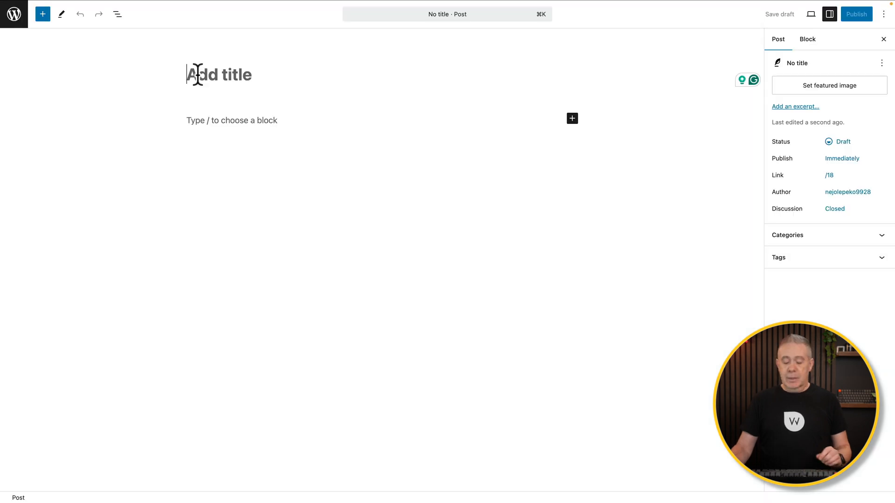
Title a new post 'Sample Post 1' and paste three lorem ipsum paragraphs into its body.
{"action": "left_click", "coordinate": [196, 74]}
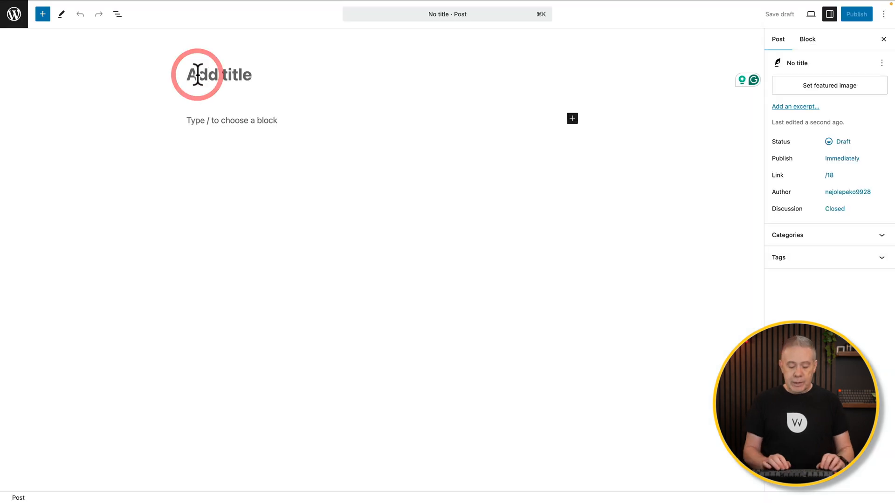
{"action": "type", "text": "Sample Post 1"}
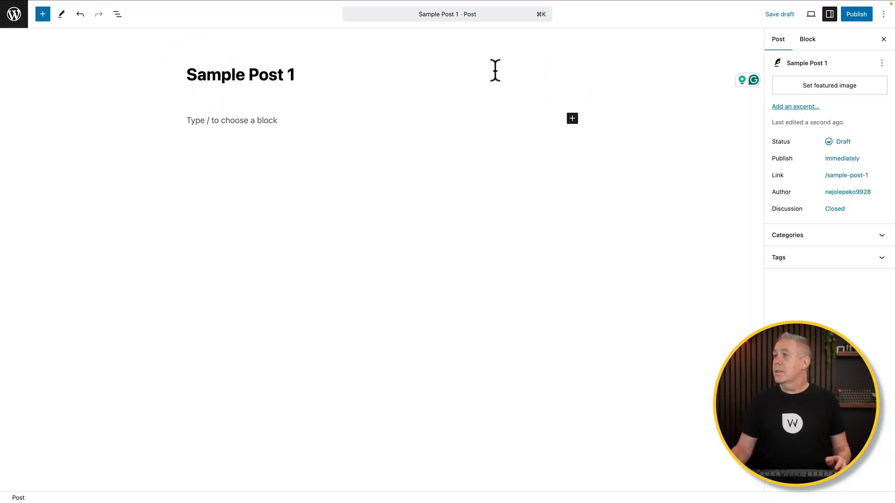
{"action": "left_click", "coordinate": [201, 120]}
{"action": "key", "text": "super+v"}
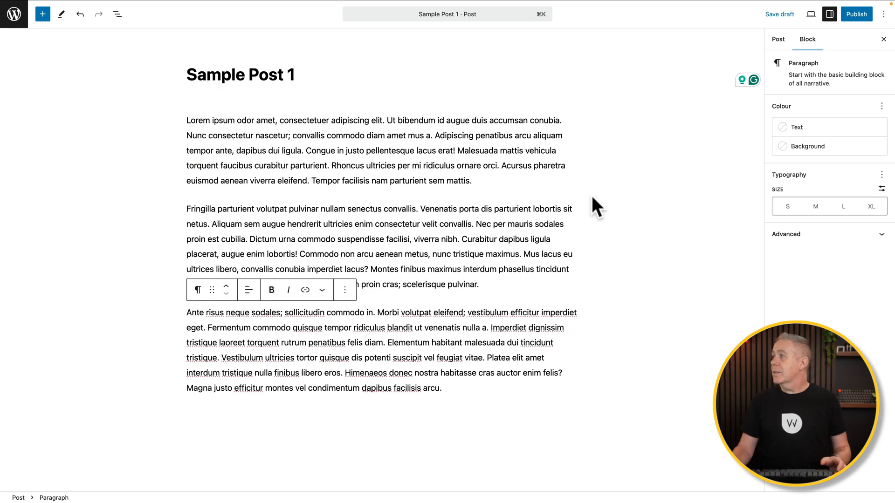
Set a featured image for the post and publish it.
{"action": "left_click", "coordinate": [778, 39]}
{"action": "left_click", "coordinate": [817, 86]}
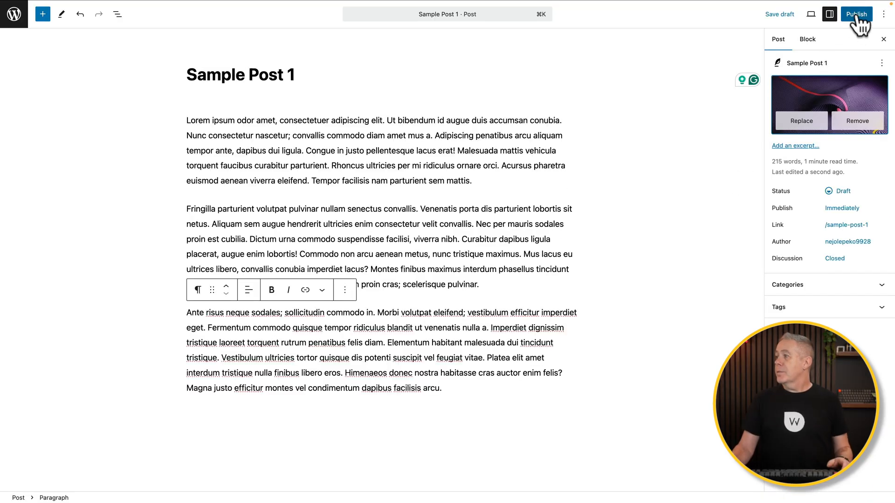
{"action": "left_click", "coordinate": [857, 14]}
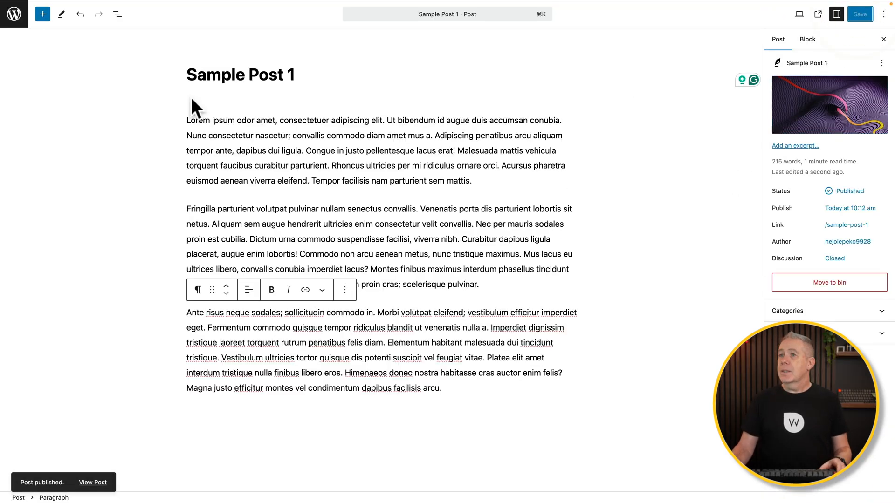